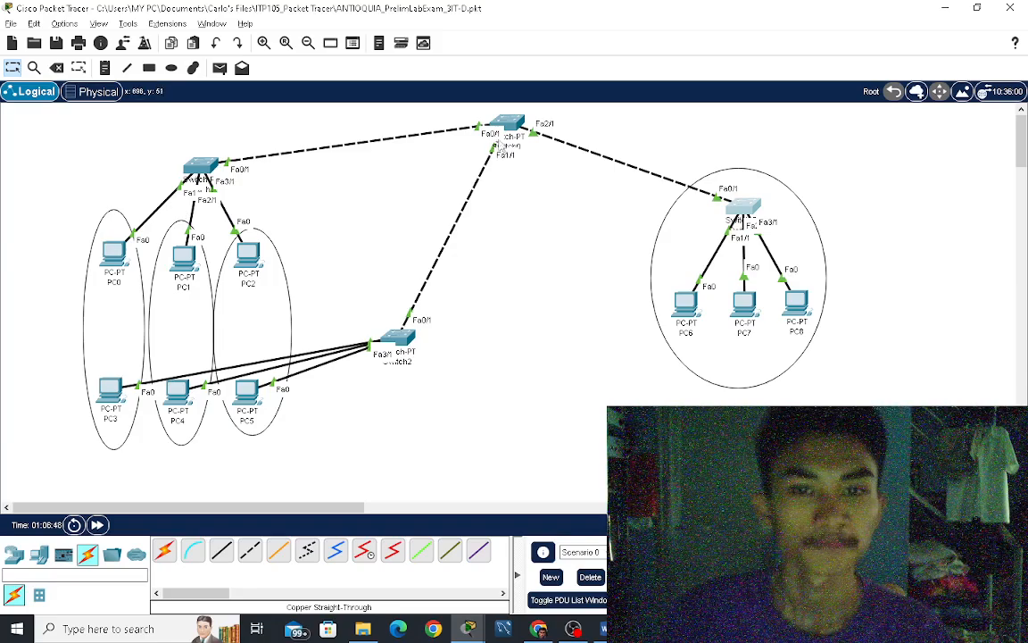
Open Switch0's command line and examine the VLAN table output by show vlan brief.
left_click(505, 124)
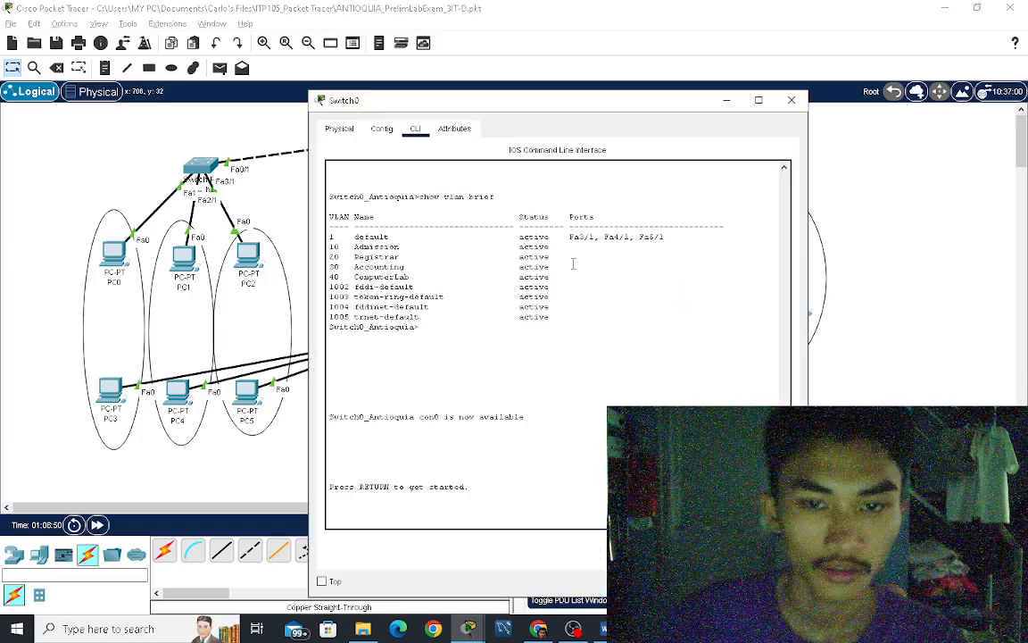
scroll(589, 276, "up", 5)
scroll(598, 286, "down", 2)
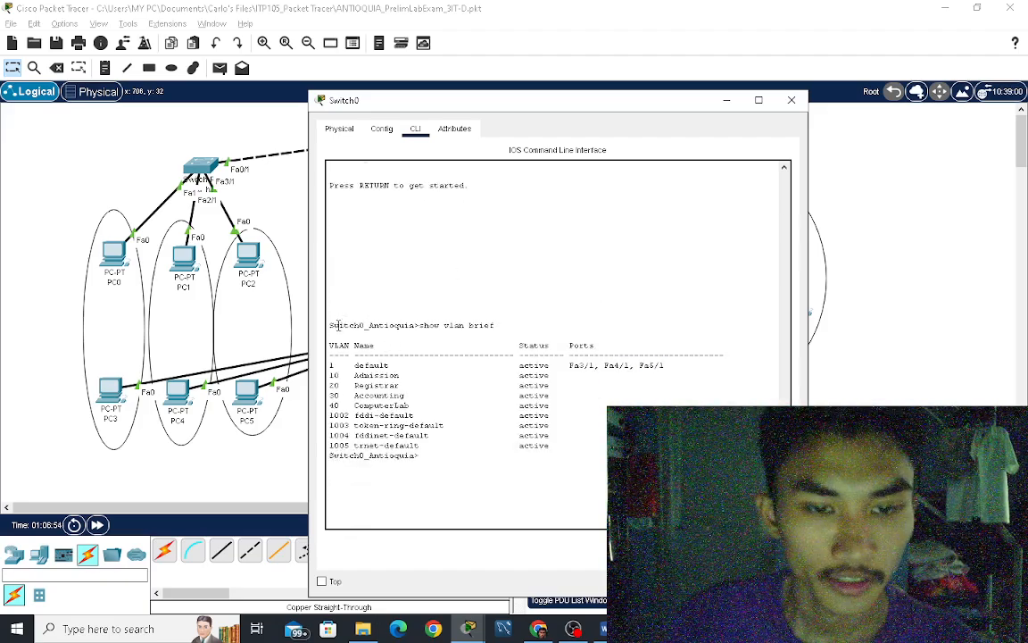
left_click_drag(332, 328, 332, 465)
key("ctrl+c")
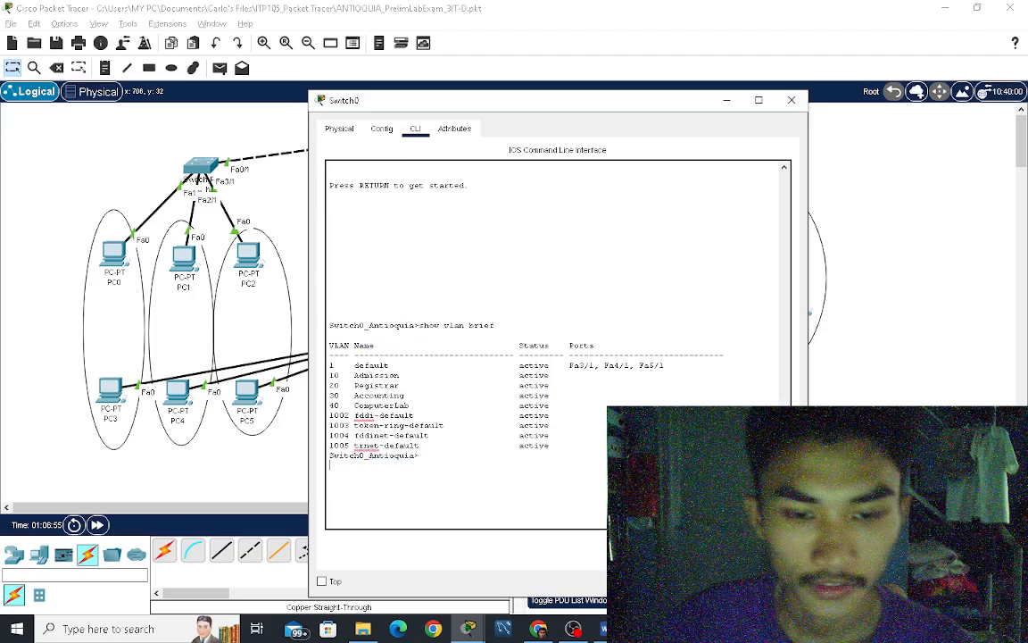
Look back through Switch0's command history to review its initial configuration commands.
scroll(571, 432, "up", 15)
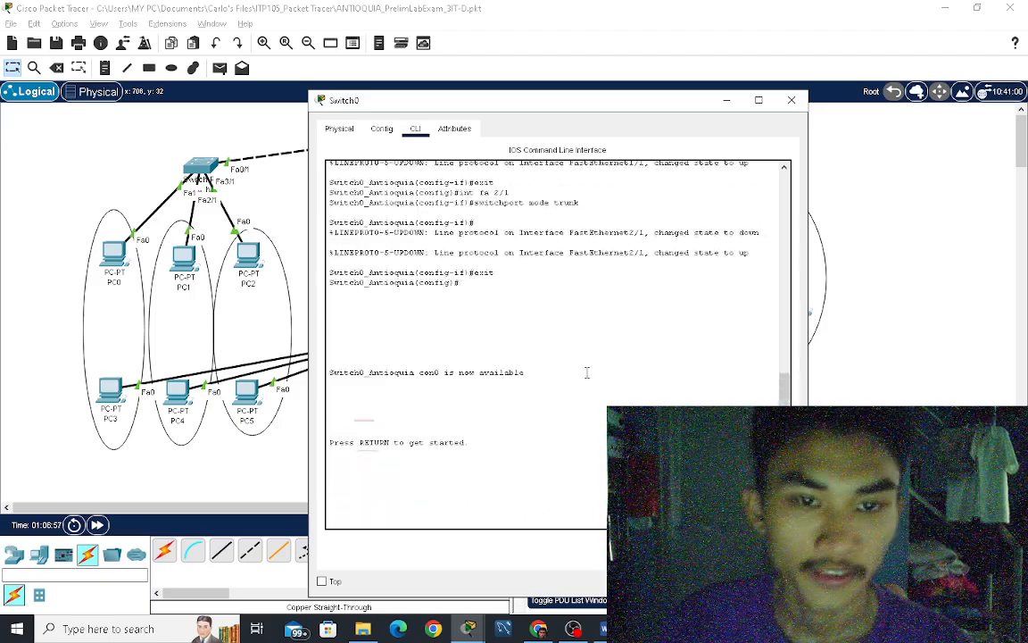
scroll(594, 389, "up", 5)
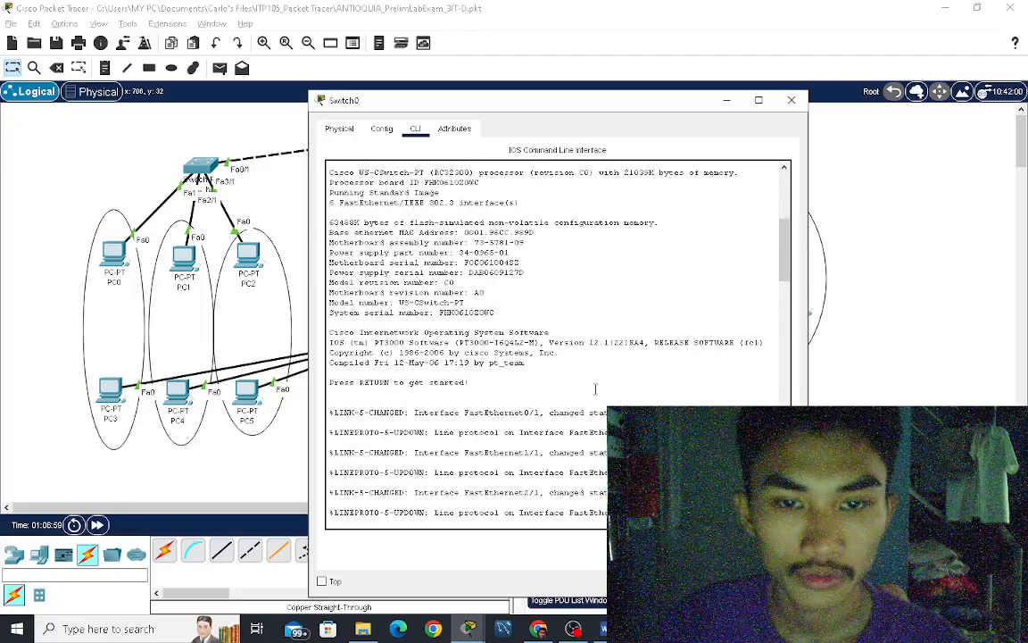
scroll(595, 389, "down", 15)
scroll(422, 207, "up", 2)
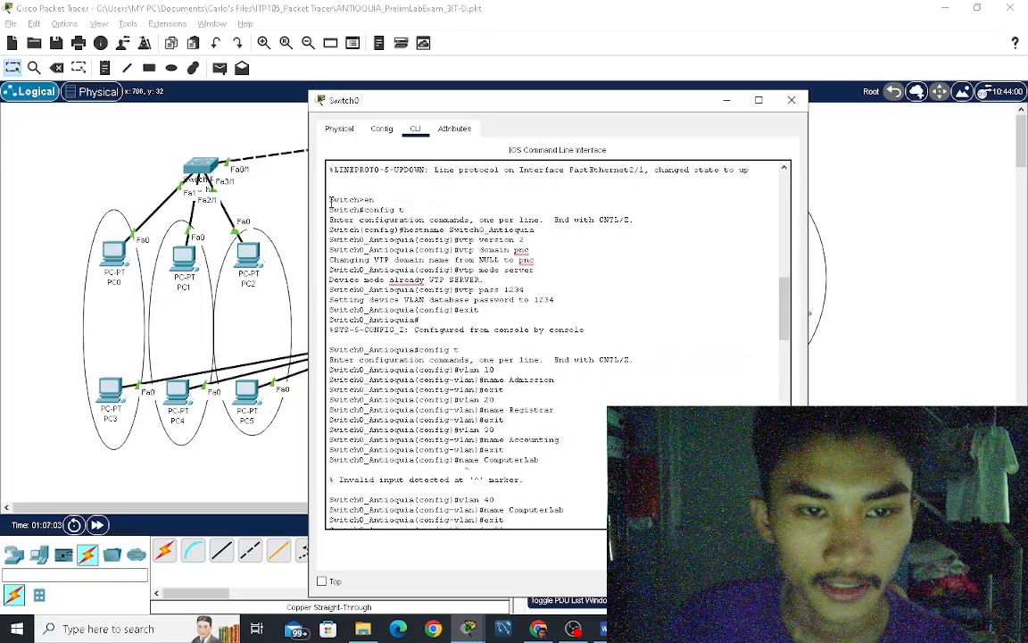
mouse_move(330, 200)
left_mouse_down()
mouse_move(555, 409)
mouse_move(559, 439)
mouse_move(505, 450)
mouse_move(539, 460)
mouse_move(526, 479)
left_mouse_up()
left_click(526, 479)
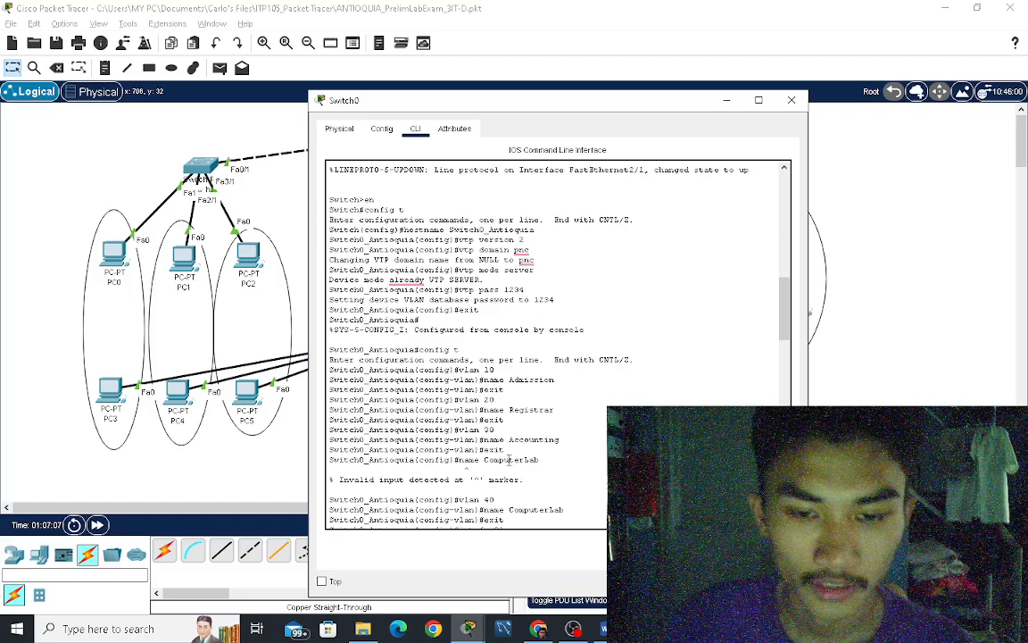
scroll(508, 459, "down", 3)
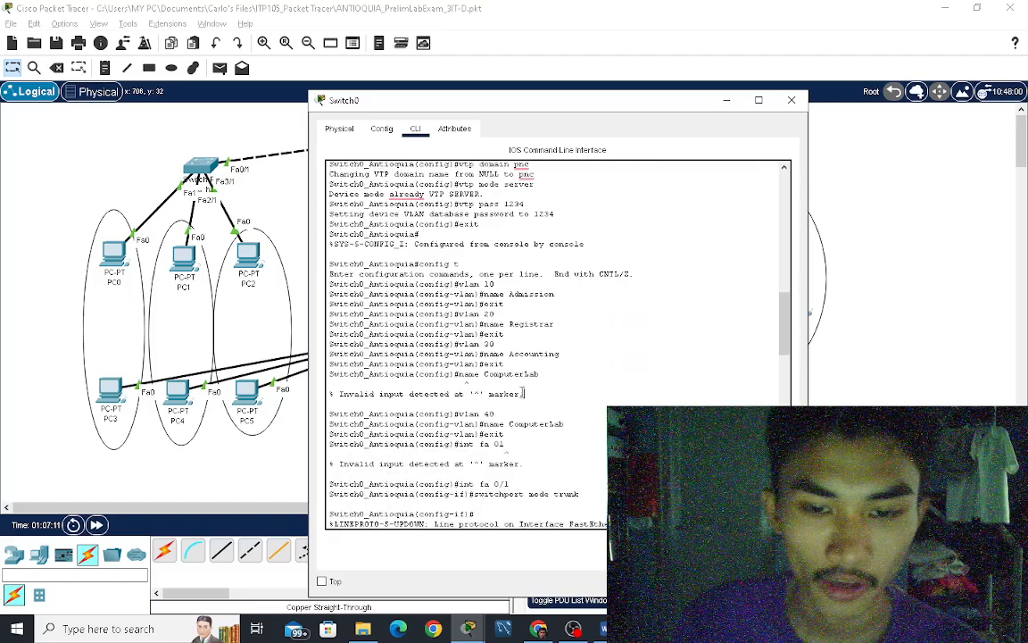
scroll(533, 470, "up", 3)
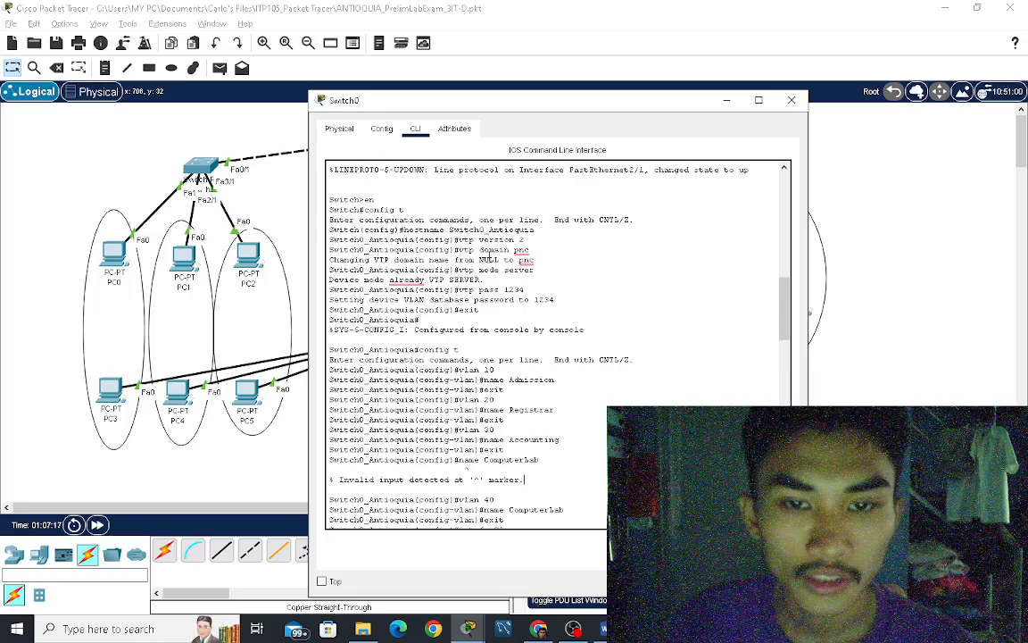
Examine Switch0's hostname command and its VTP version, domain, mode and password settings.
left_click_drag(450, 231, 536, 230)
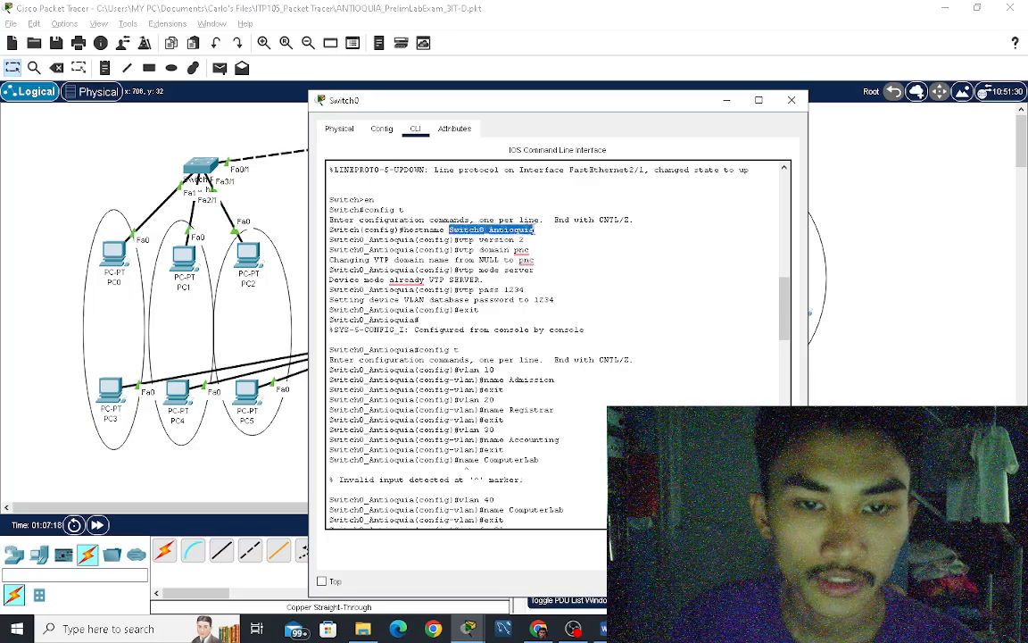
left_click(569, 243)
left_click_drag(400, 231, 637, 242)
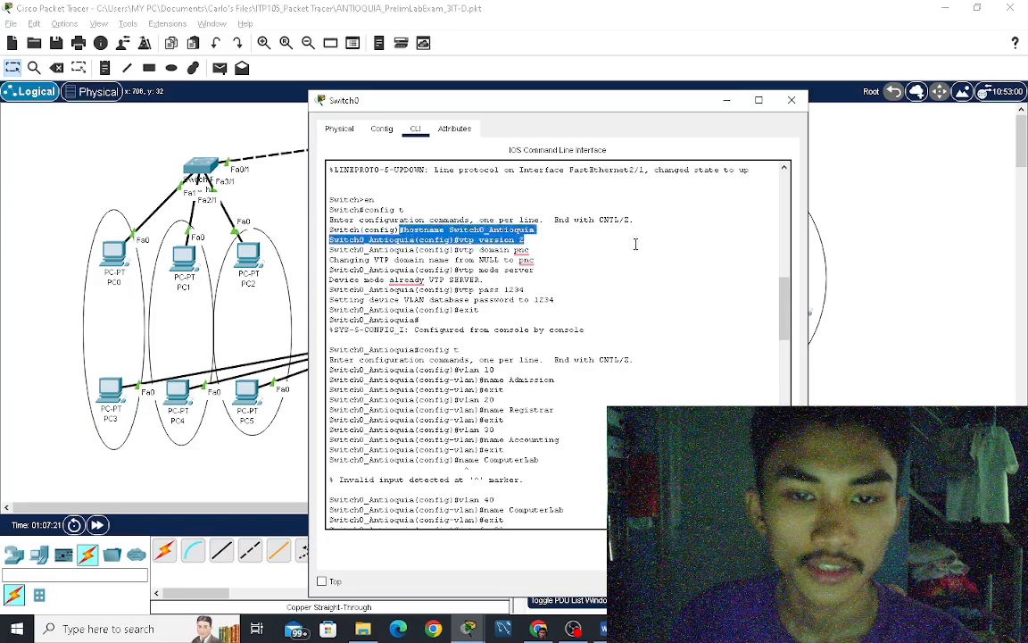
left_click(608, 249)
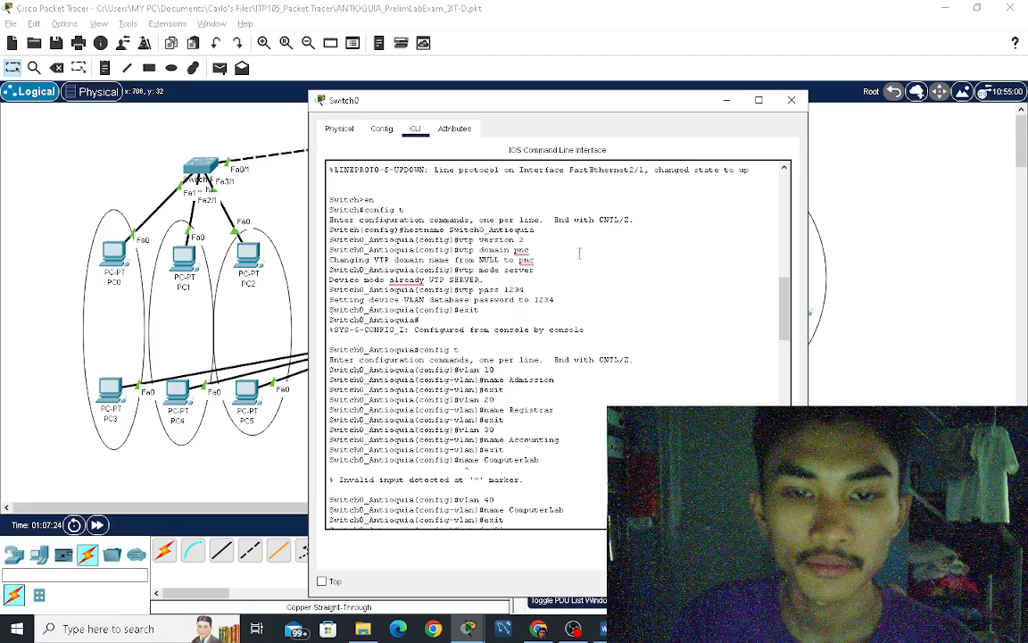
left_click_drag(480, 260, 574, 271)
left_click(480, 279)
left_click(589, 273)
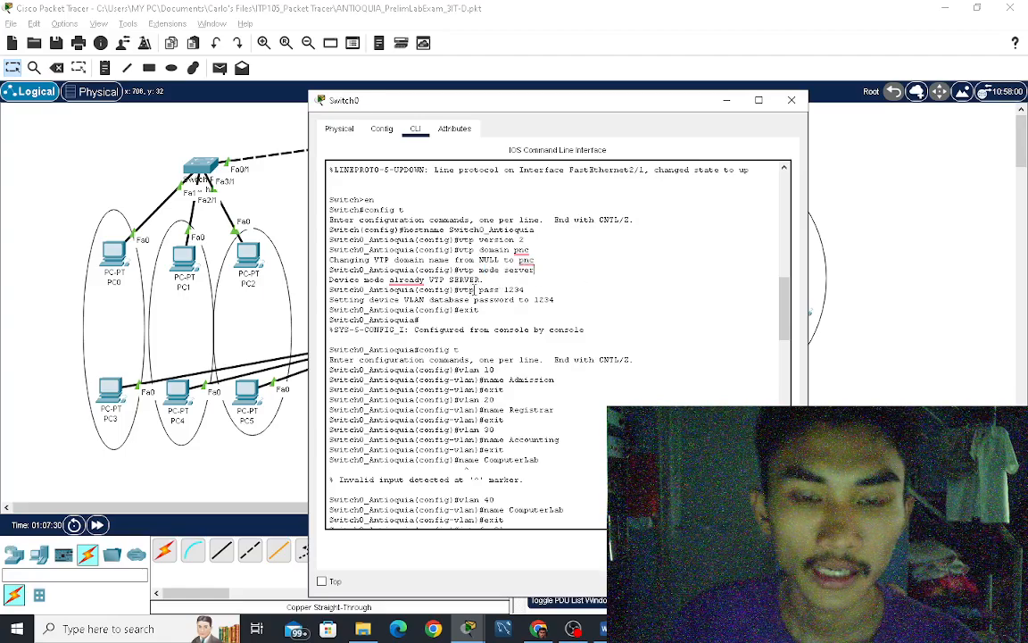
left_click_drag(475, 290, 537, 295)
left_click(538, 292)
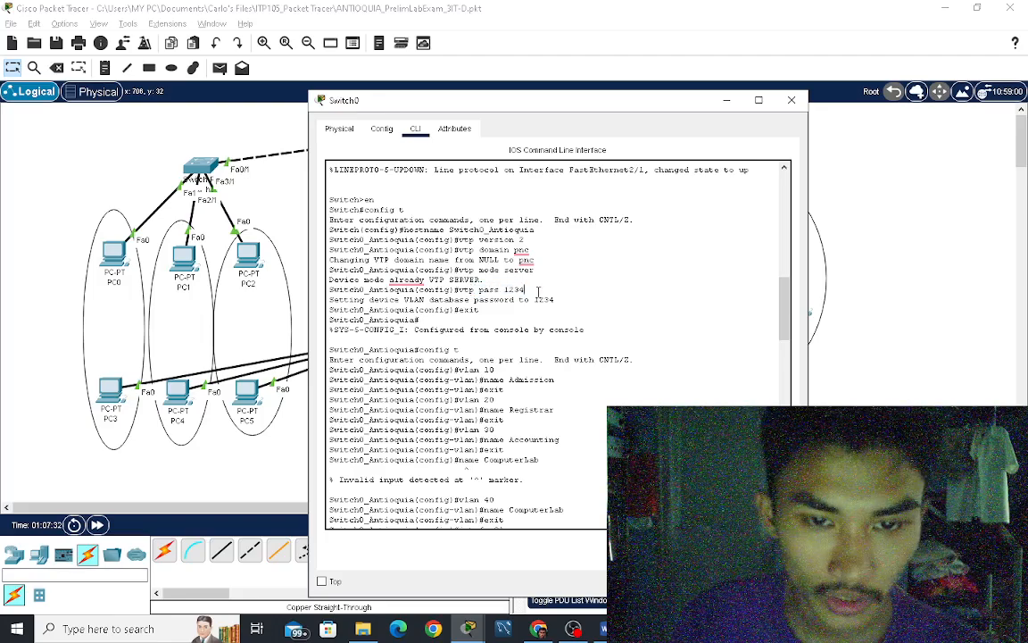
Examine the commands that create and name VLANs 10, 20, 30 and 40 on Switch0.
scroll(571, 297, "down", 3)
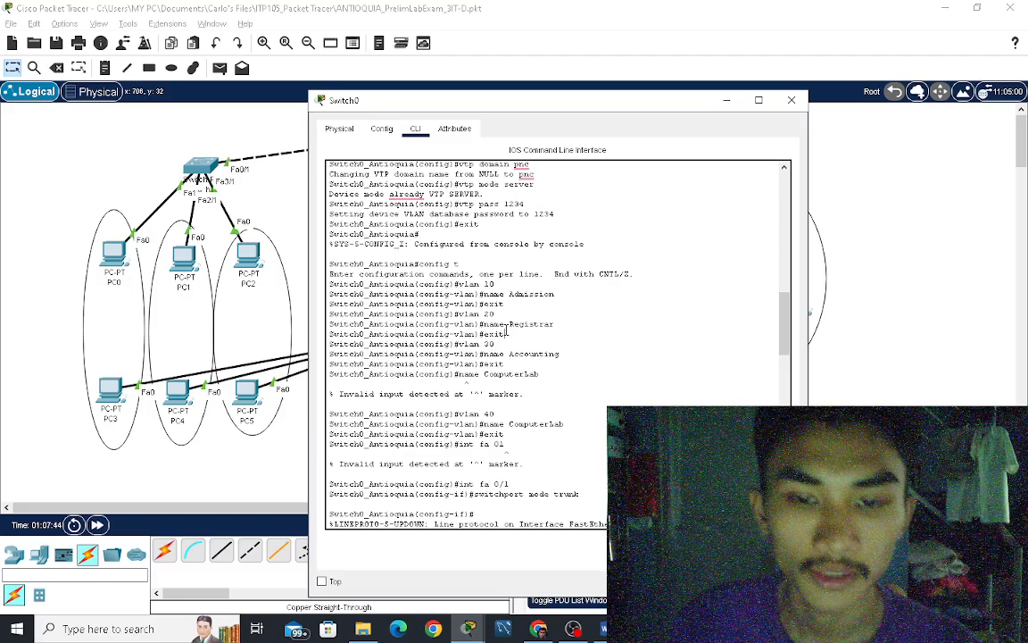
left_click_drag(515, 324, 584, 352)
left_click(560, 327)
left_click(622, 339)
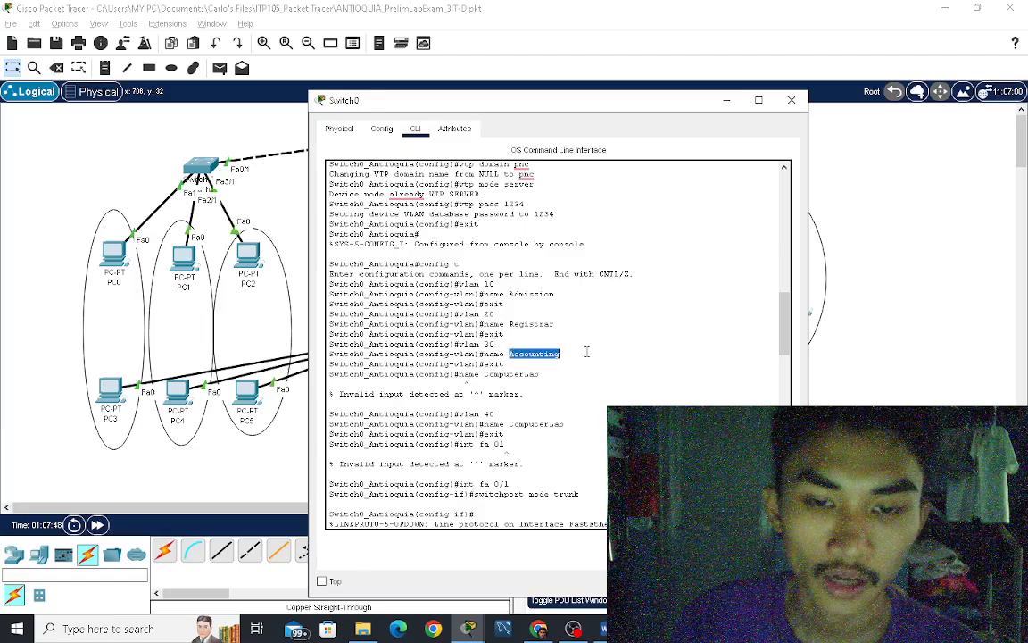
left_click(578, 357)
scroll(526, 366, "down", 3)
scroll(528, 368, "down", 2)
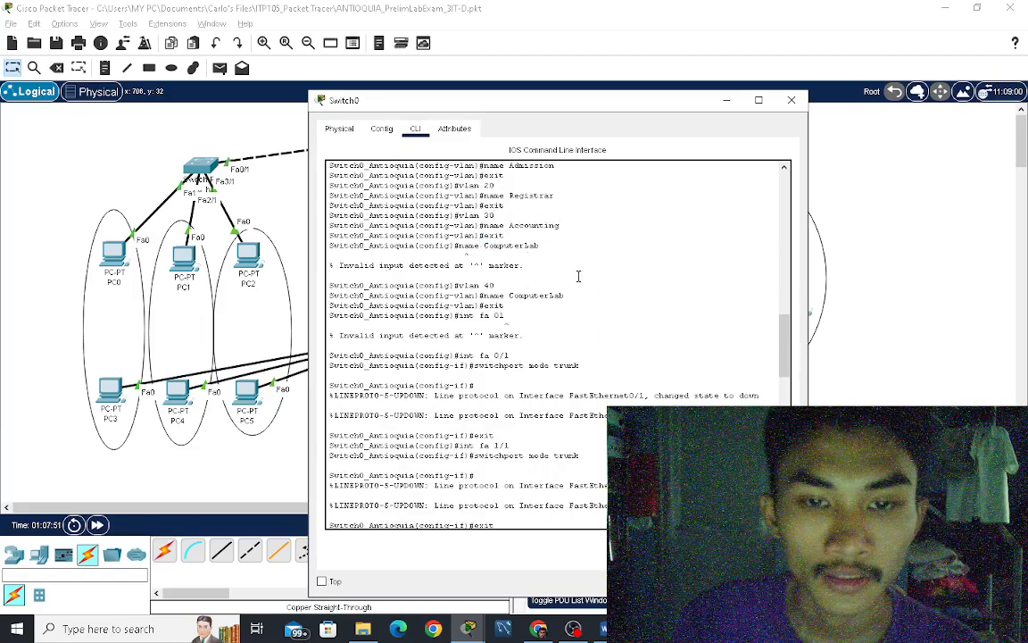
left_click_drag(461, 294, 522, 289)
left_click(609, 295)
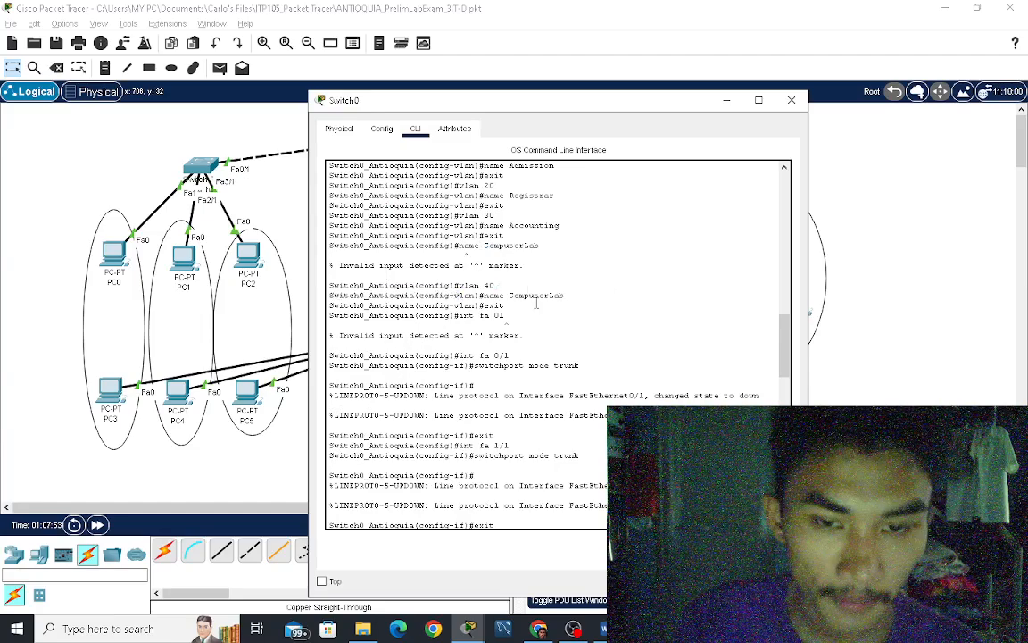
Review the trunk mode commands for ports Fa0/1, Fa1/1 and Fa2/1 on Switch0, and close its window.
scroll(534, 305, "down", 3)
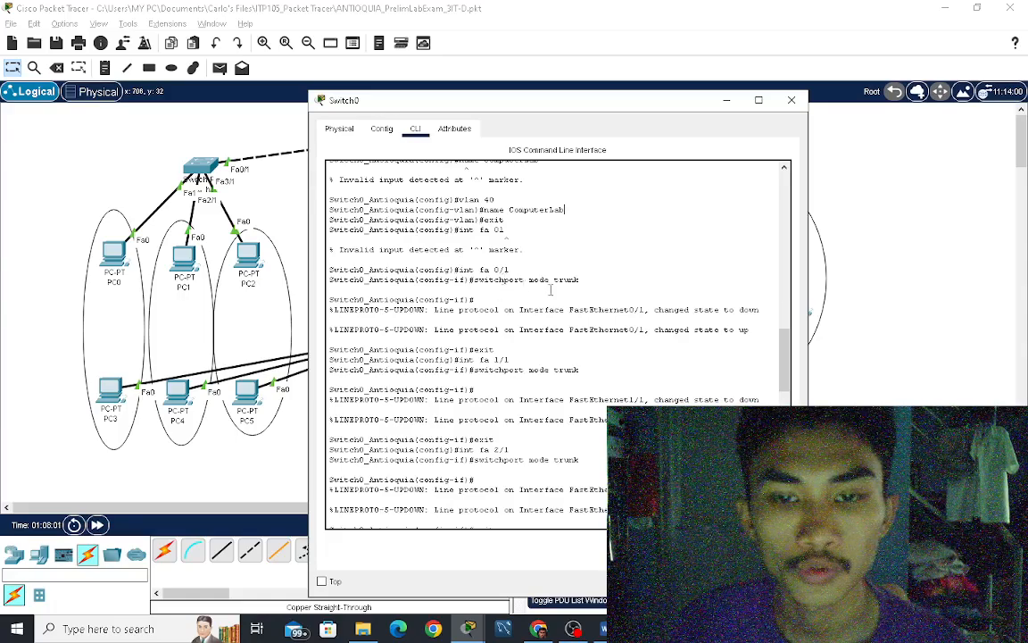
left_click_drag(330, 264, 553, 421)
scroll(647, 432, "down", 5)
left_click_drag(616, 421, 547, 413)
left_click(644, 401)
scroll(644, 402, "up", 2)
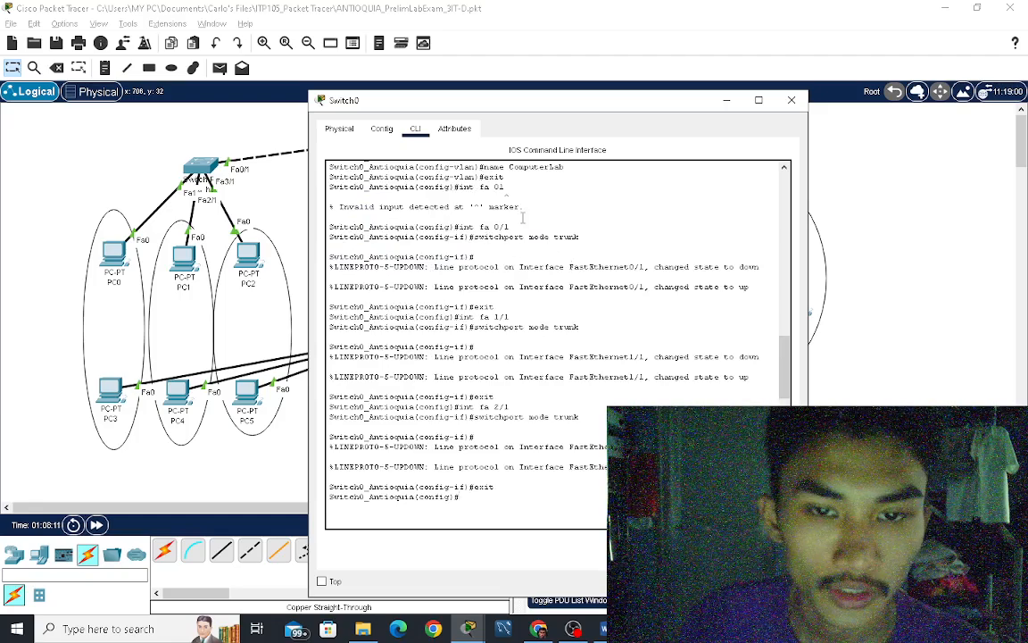
left_click(791, 100)
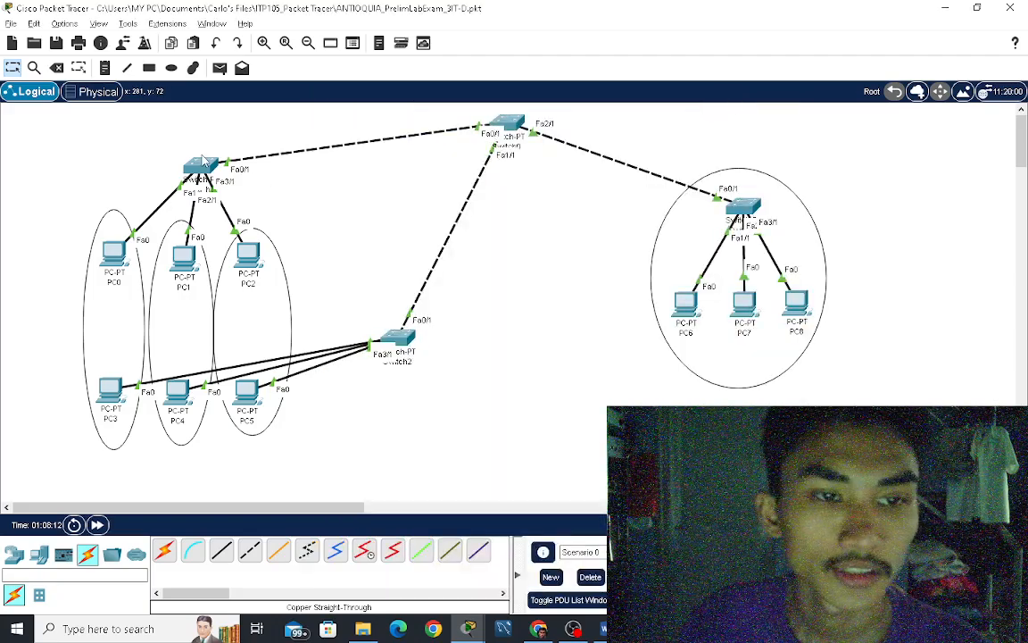
Open Switch1's command line, examine its VLAN and port assignments, and put the window away.
left_click(202, 164)
scroll(417, 277, "up", 1)
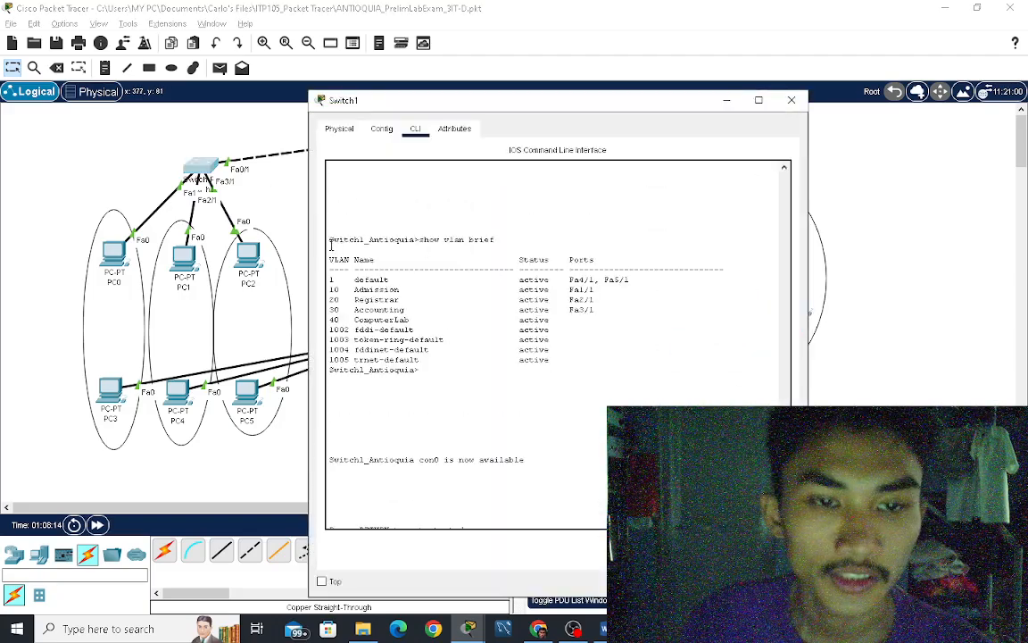
left_click_drag(329, 238, 671, 375)
left_click(671, 375)
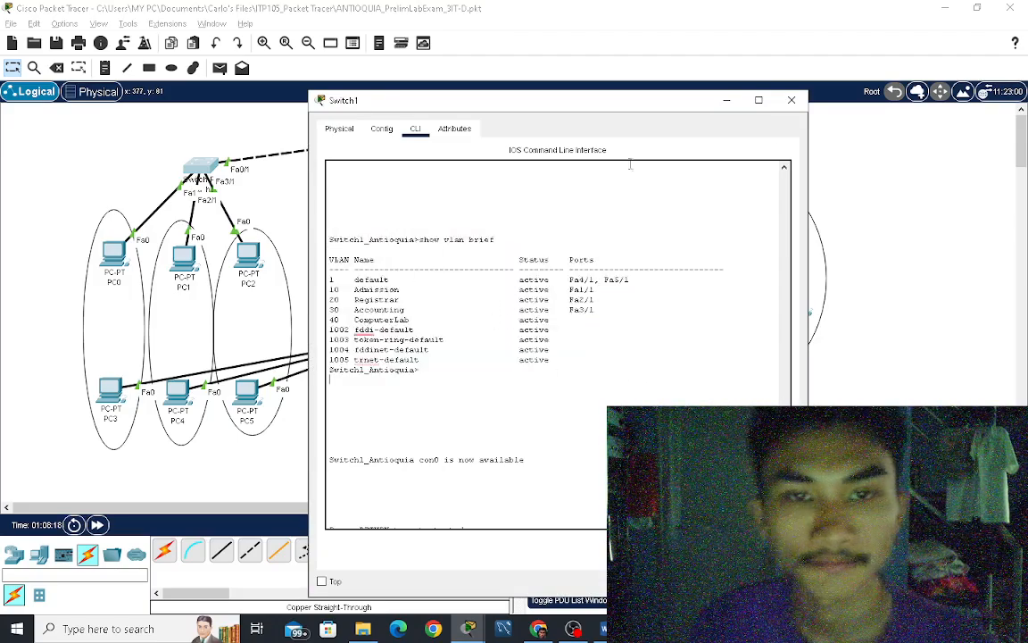
left_click(725, 100)
Open Switch2's command line, examine its VLAN and port assignments, and put the window away.
left_click(396, 339)
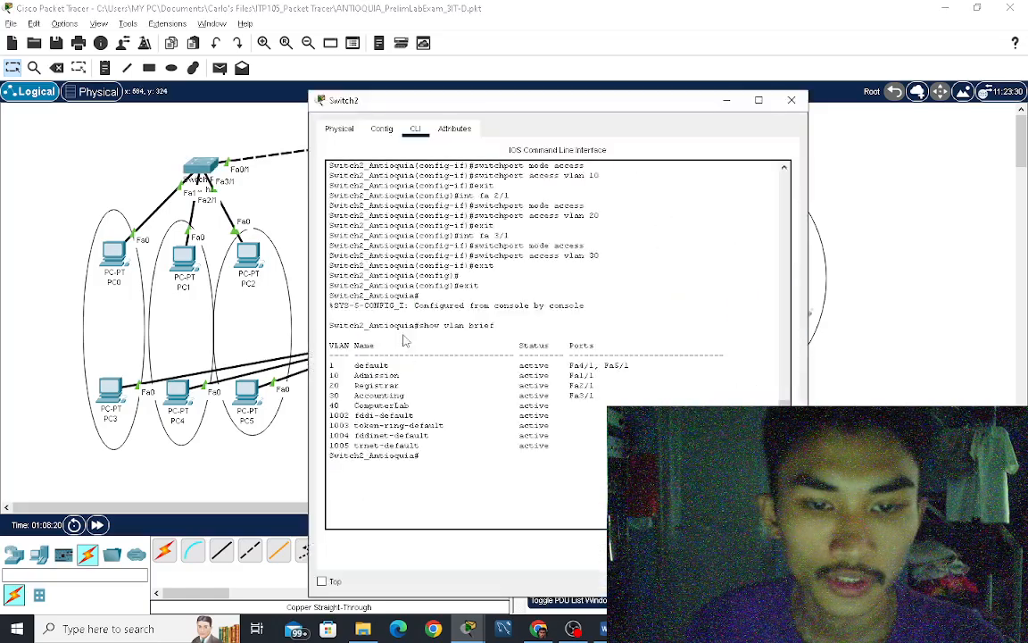
left_click_drag(330, 345, 329, 465)
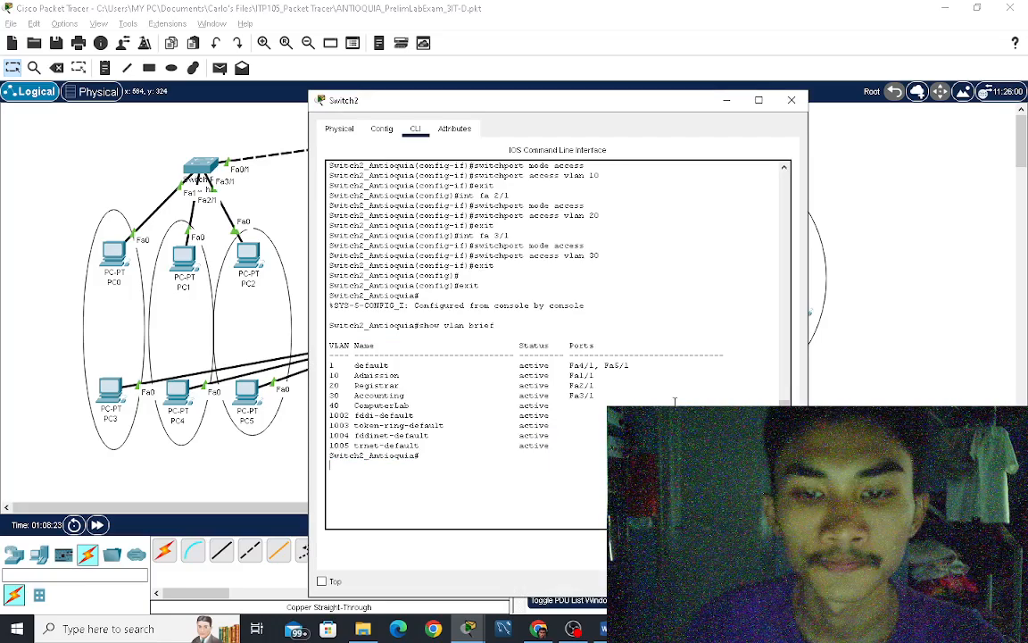
left_click(726, 100)
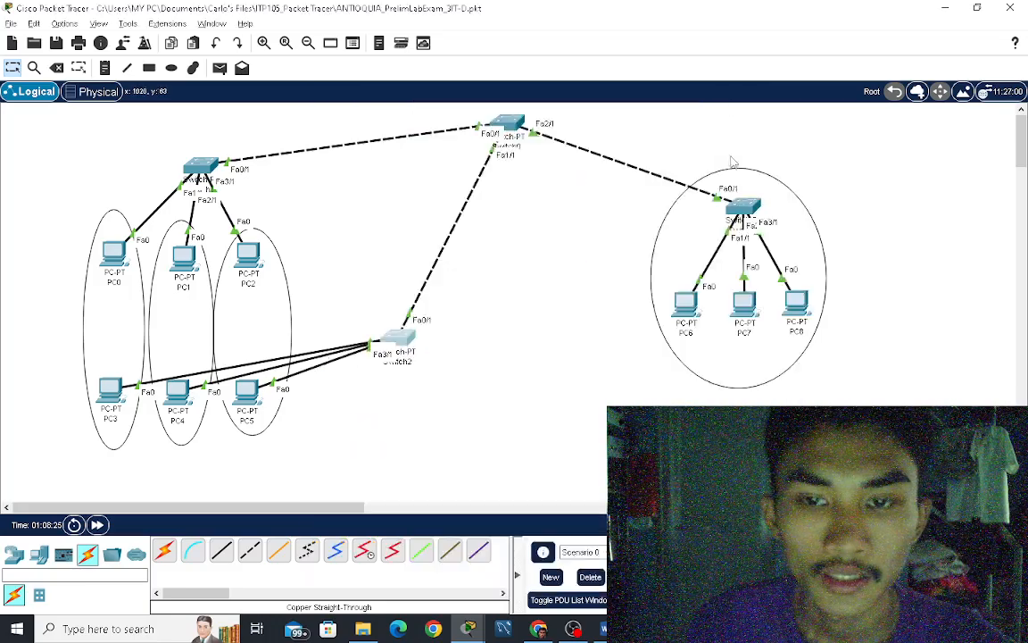
Open Switch3's command line, examine its VLAN table and earlier configuration commands, and close the window.
left_click(740, 204)
scroll(363, 231, "down", 15)
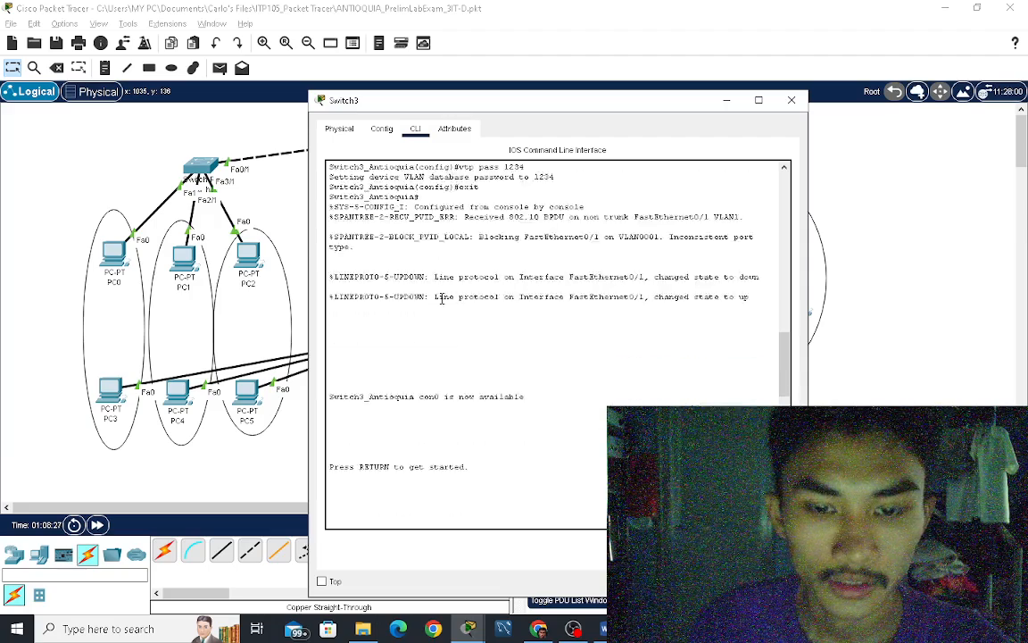
scroll(335, 246, "up", 2)
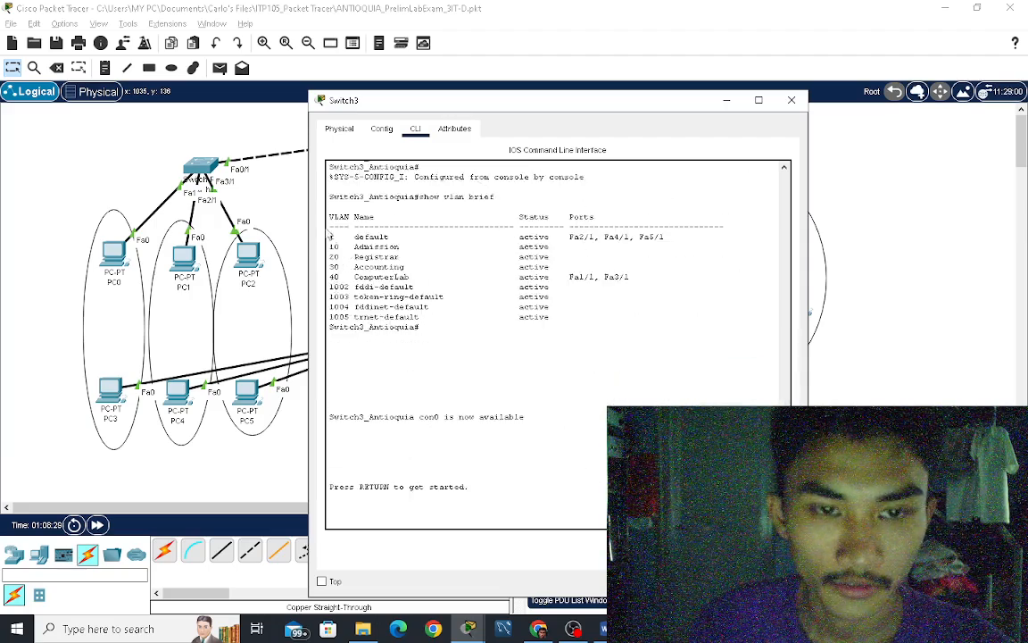
left_click_drag(328, 217, 625, 318)
left_click(664, 368)
scroll(664, 368, "up", 10)
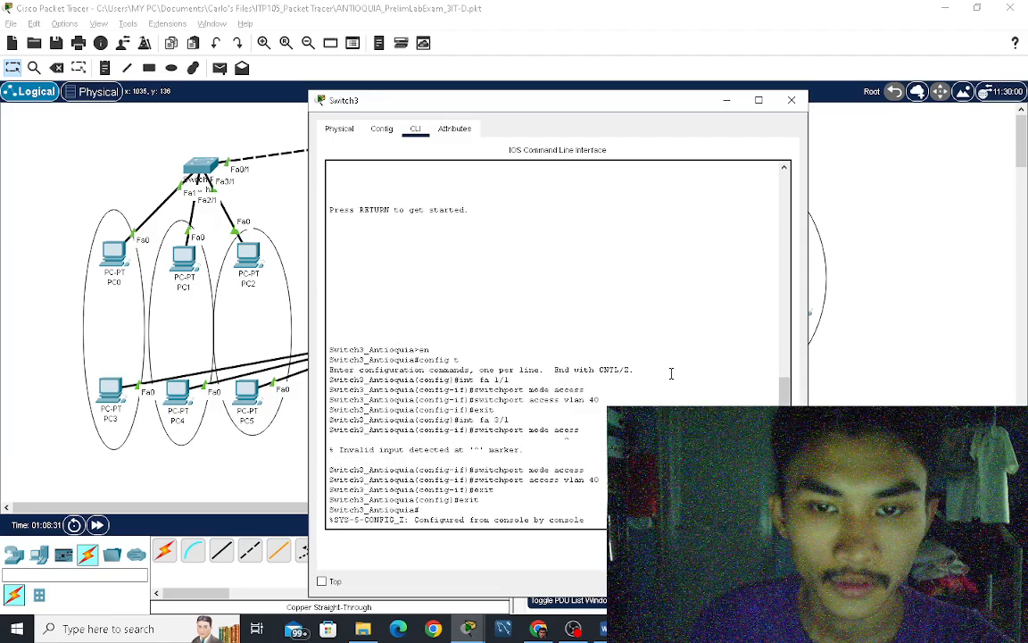
scroll(665, 250, "up", 5)
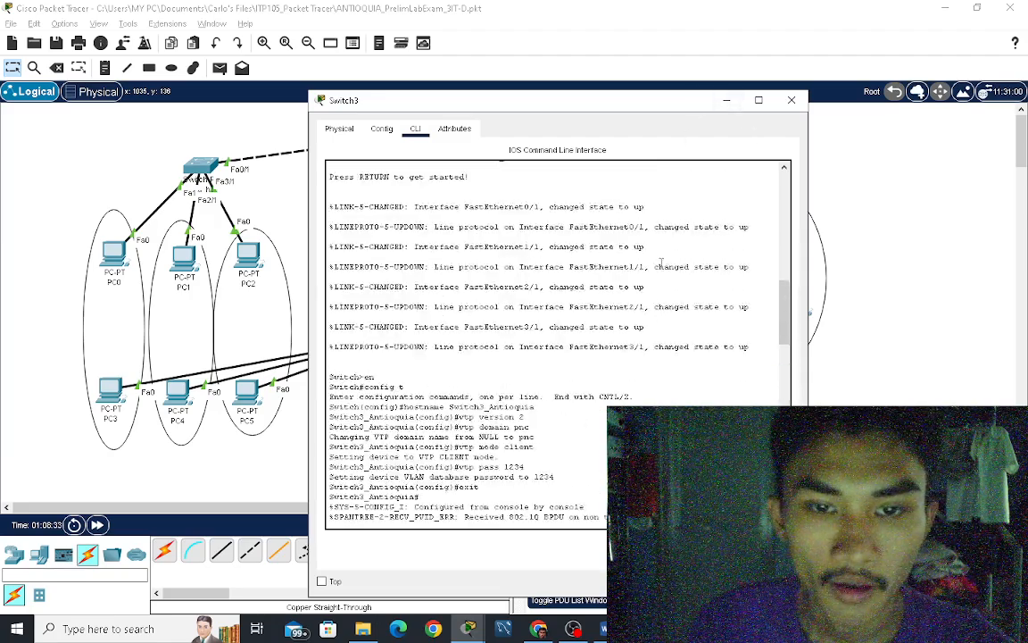
left_click(792, 100)
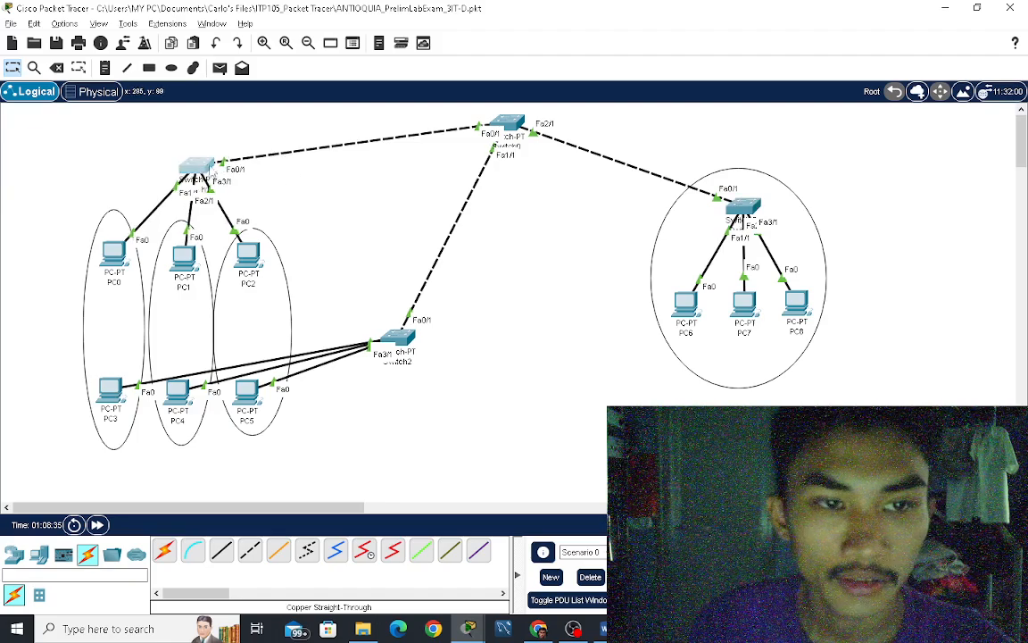
Reopen Switch1 and examine the access-mode and VLAN commands for its ports, especially Fa1/1.
left_click(191, 161)
scroll(521, 276, "up", 10)
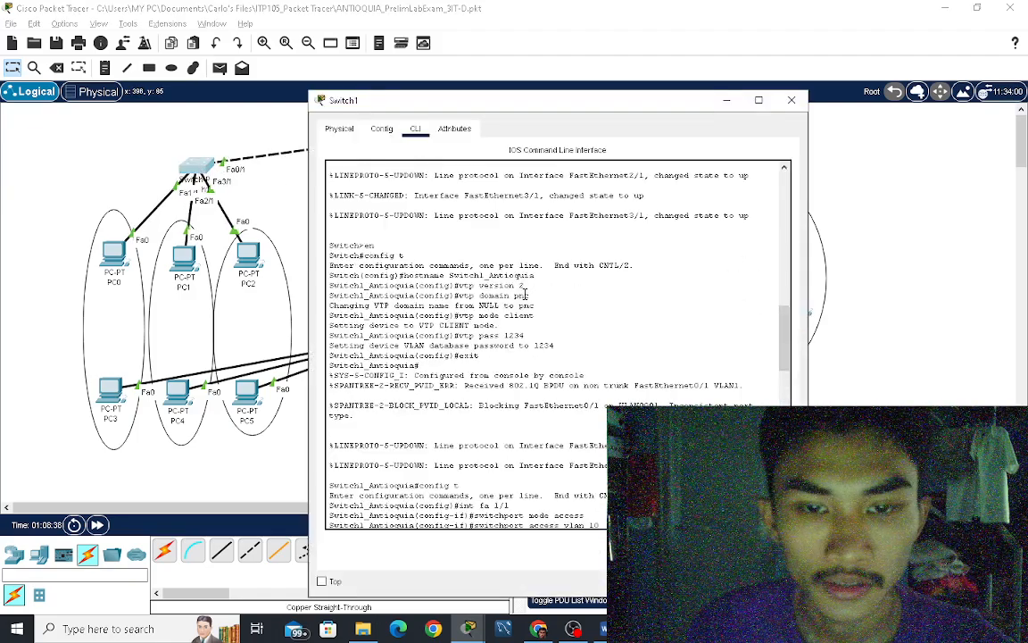
scroll(526, 295, "down", 8)
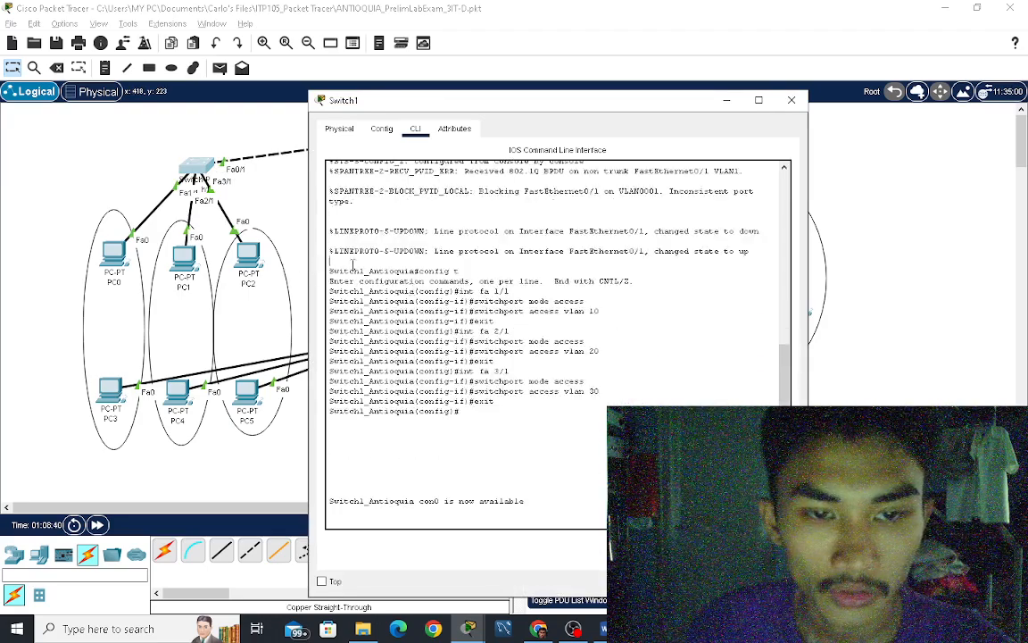
left_click_drag(353, 264, 616, 421)
left_click(616, 421)
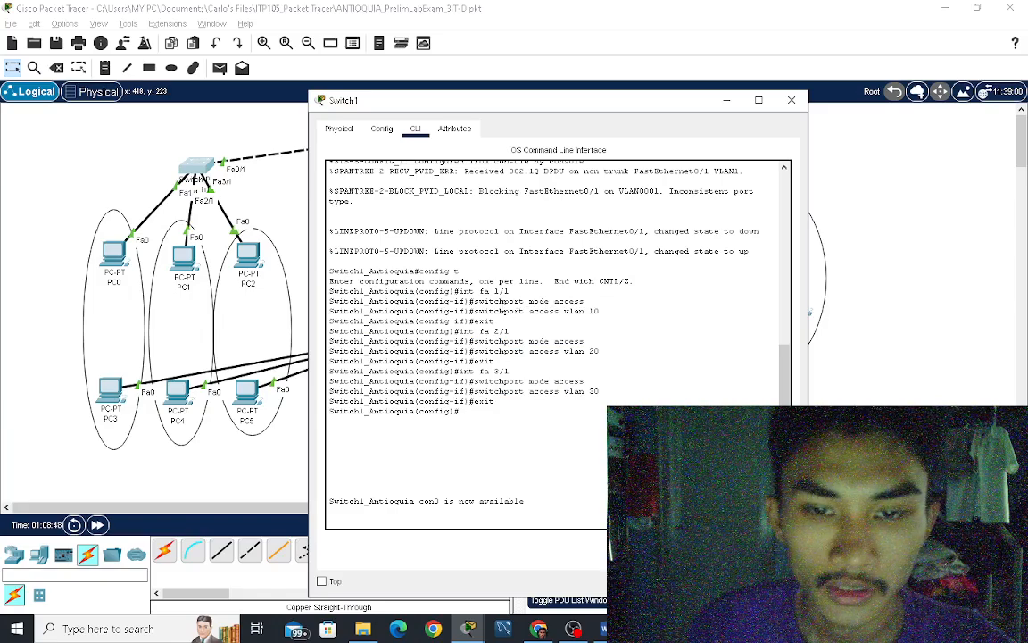
left_click_drag(459, 292, 599, 313)
left_click(622, 307)
left_click(615, 310)
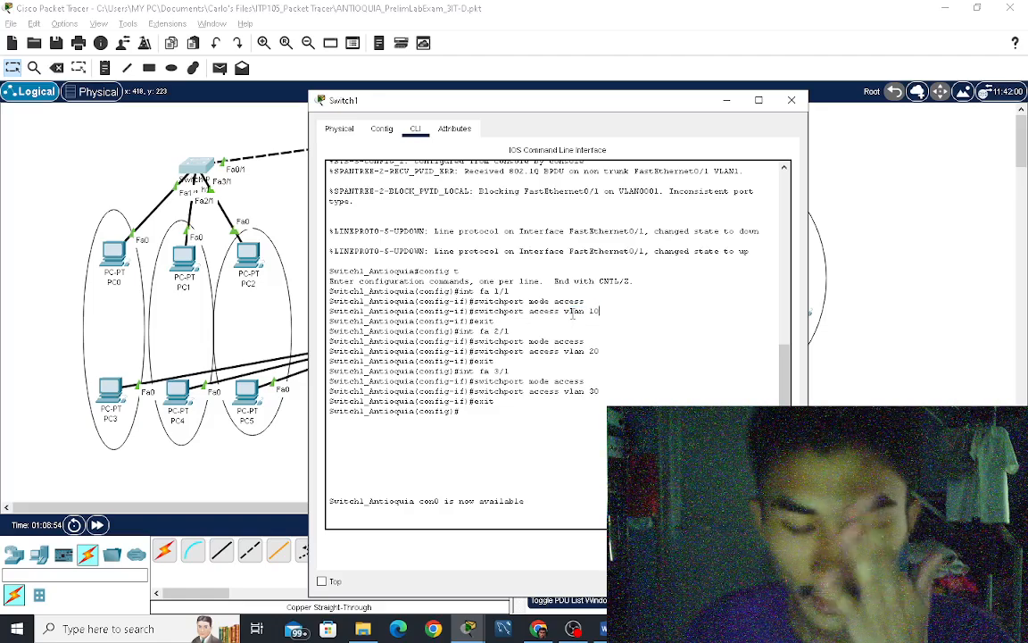
Examine the access-mode and VLAN commands for Switch1's Fa2/1 and Fa3/1 ports, and put the window away.
left_click_drag(491, 330, 520, 332)
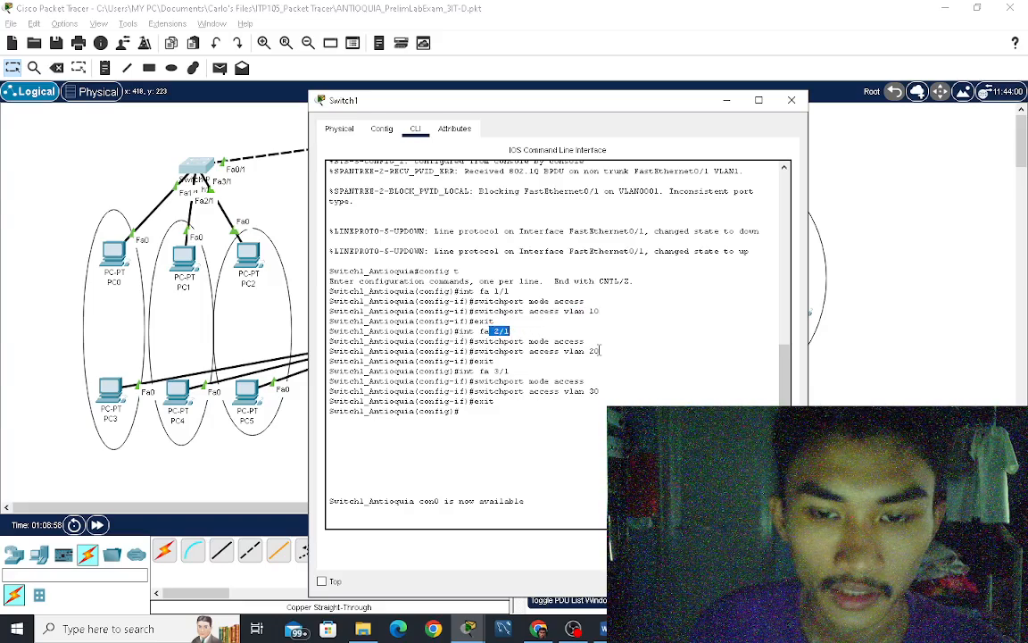
left_click(490, 338)
left_click_drag(460, 333, 523, 332)
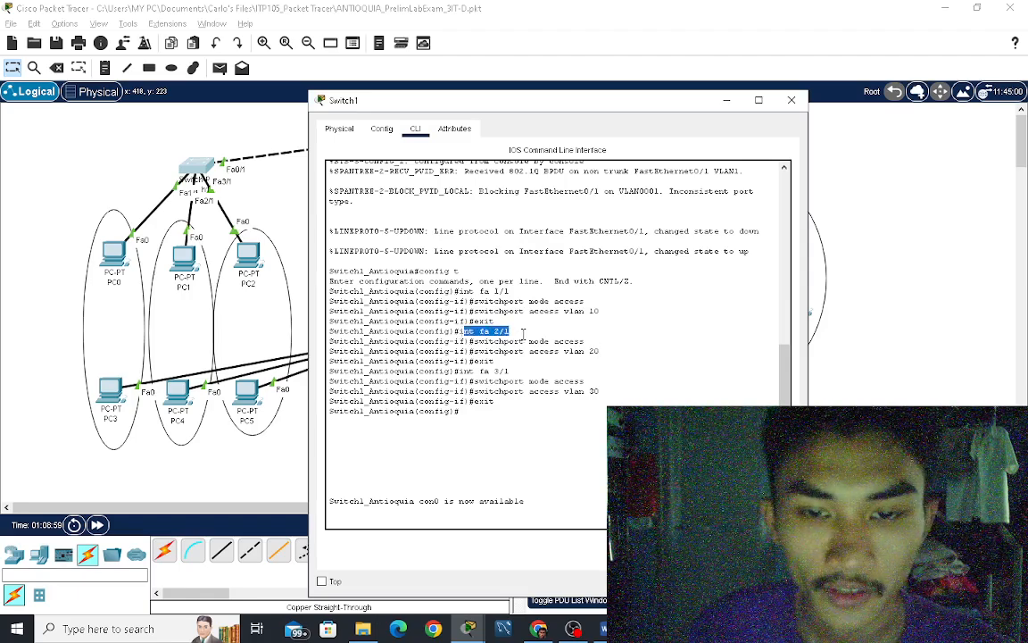
left_click(527, 331)
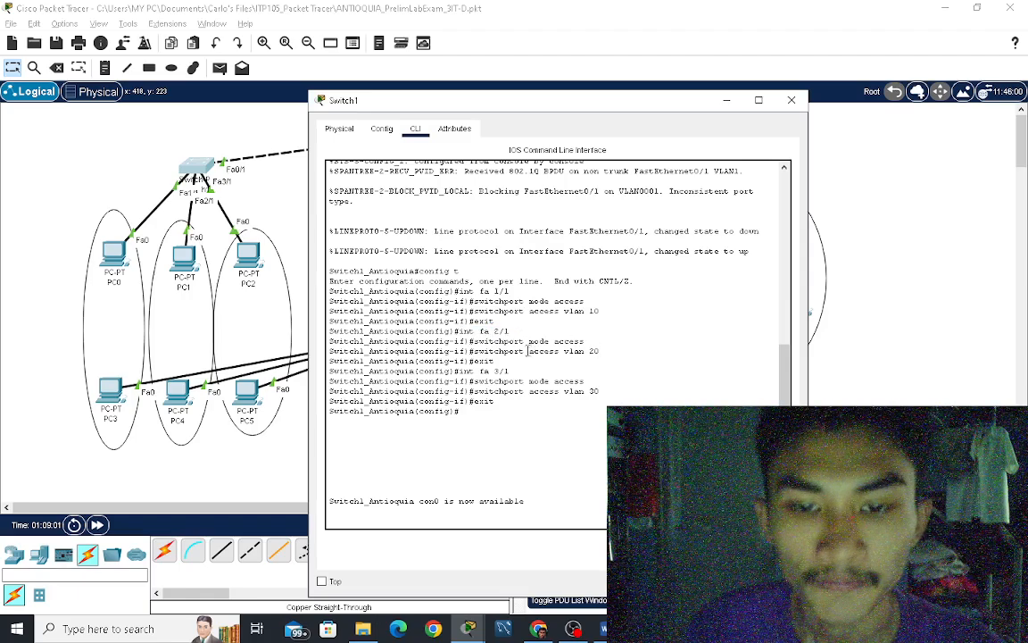
left_click_drag(526, 351, 625, 350)
left_click(611, 355)
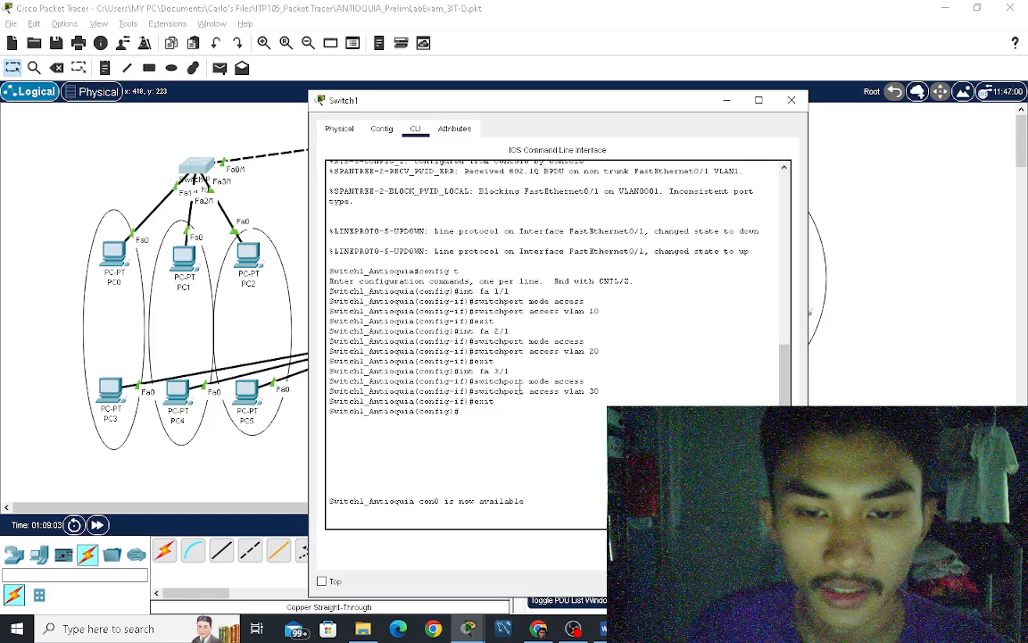
left_click_drag(496, 374, 611, 375)
left_click(613, 376)
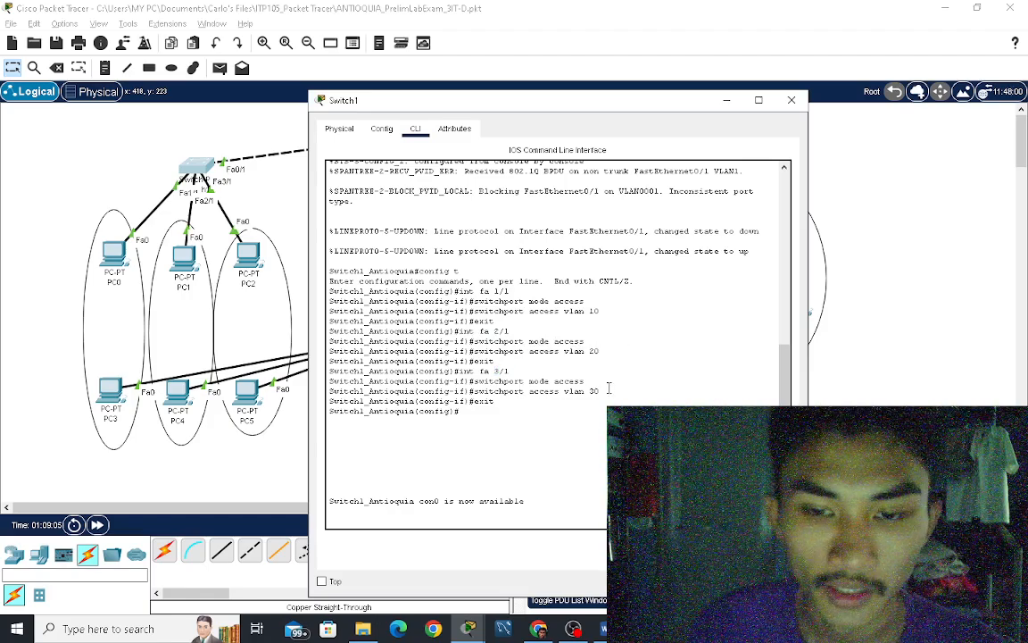
left_click(727, 100)
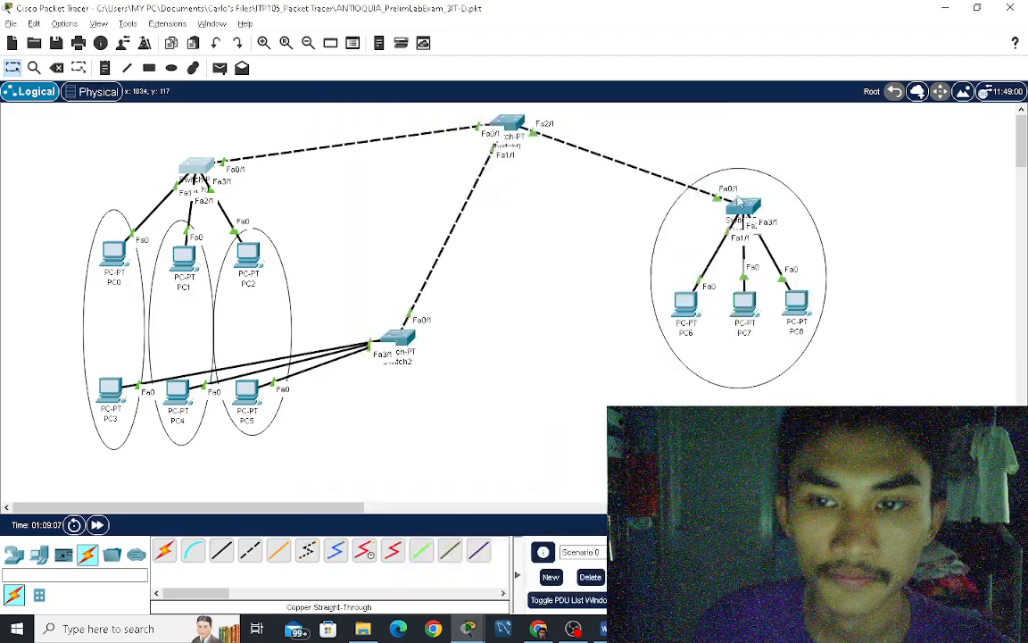
Reopen Switch2, examine the access-mode and VLAN commands for its three PC ports, and put the window away.
left_click(399, 341)
scroll(529, 310, "up", 3)
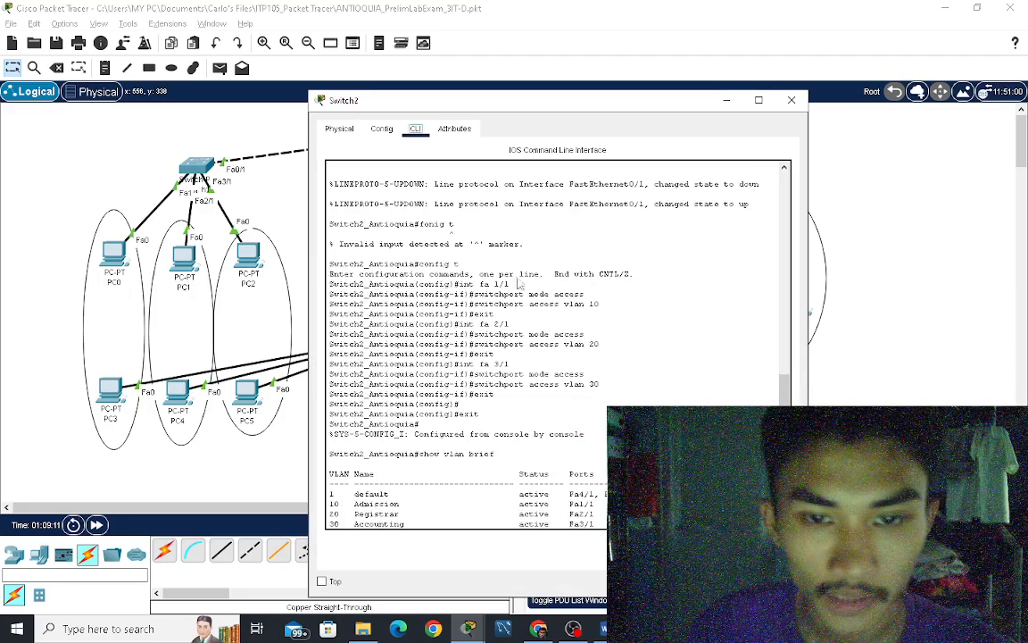
left_click_drag(330, 264, 419, 423)
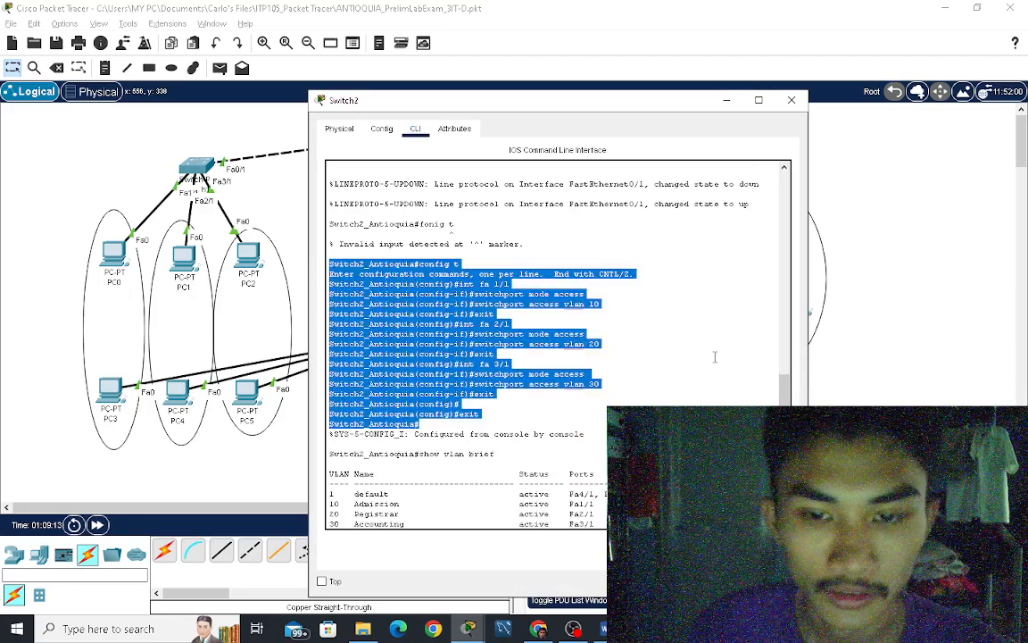
left_click(643, 322)
left_click(728, 101)
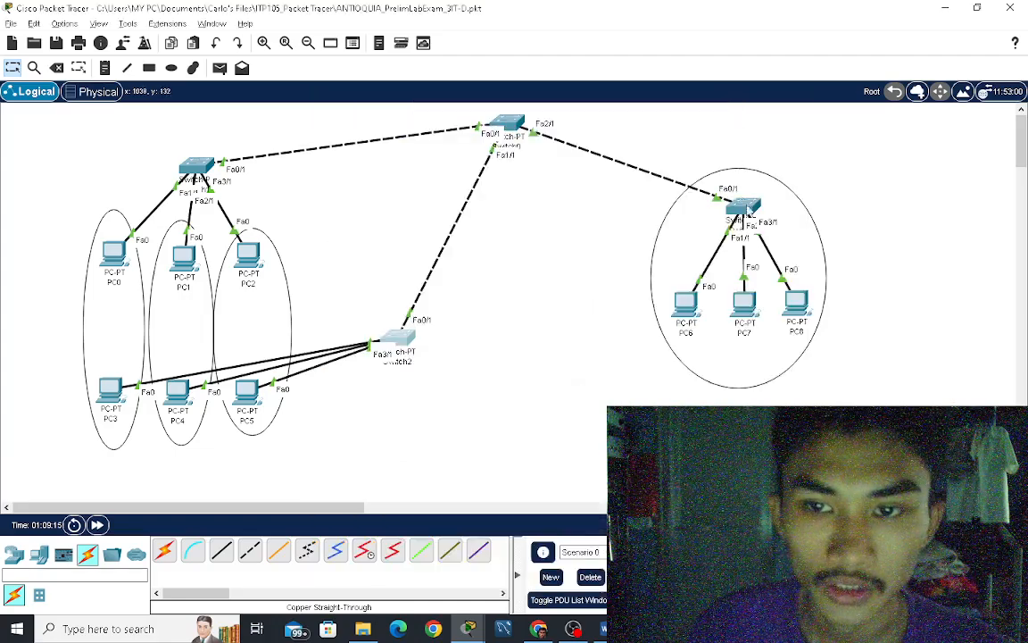
Reopen Switch3, find and examine the commands assigning its access ports to VLAN 40, and put the window away.
left_click(746, 207)
scroll(604, 308, "down", 2)
scroll(604, 309, "down", 1)
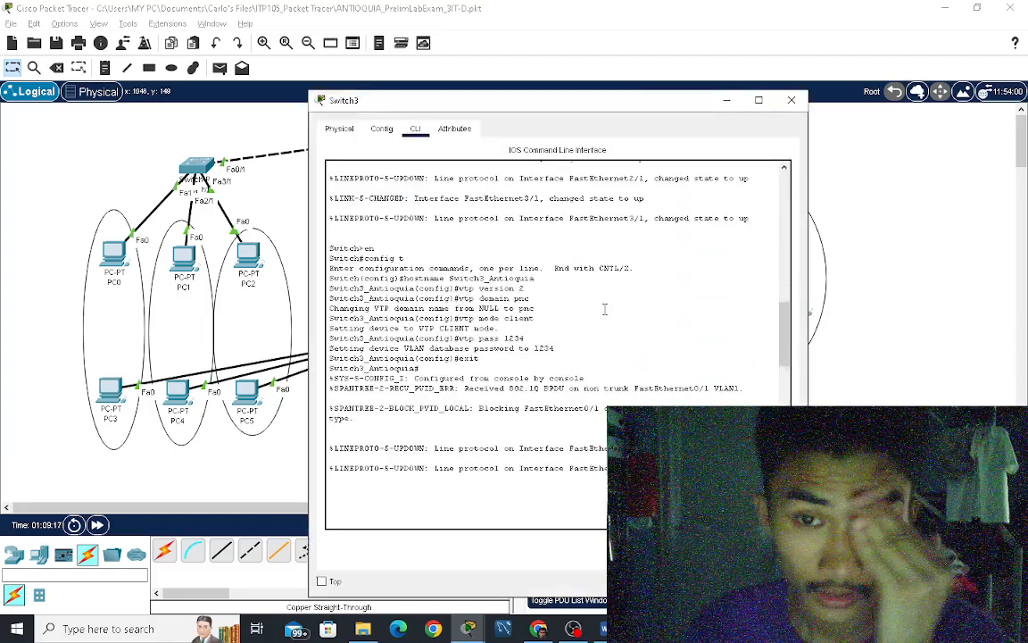
scroll(604, 308, "up", 7)
scroll(602, 311, "up", 3)
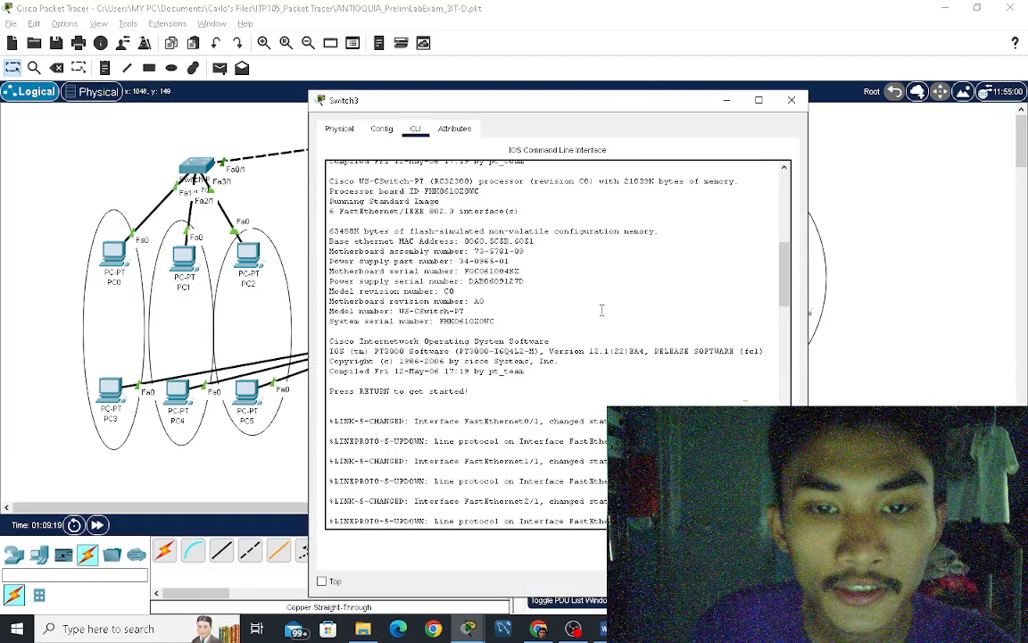
scroll(596, 314, "down", 15)
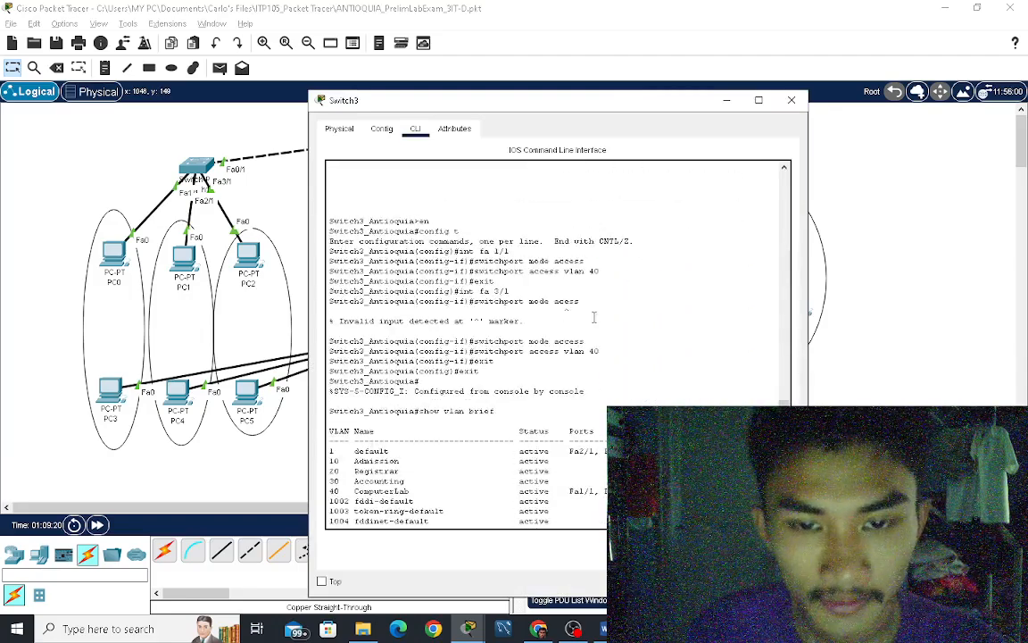
left_click_drag(340, 223, 716, 387)
left_click(665, 361)
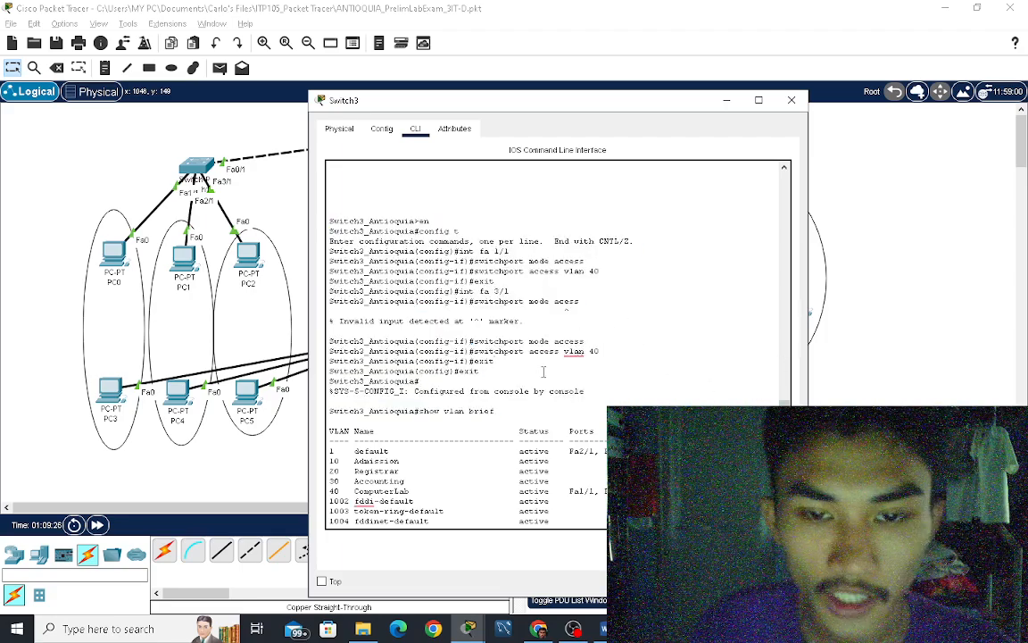
left_click(726, 100)
Open Switch0's command line, examine the commands that create and name VLANs 10, 20, 30 and 40, and put the window away.
left_click(520, 121)
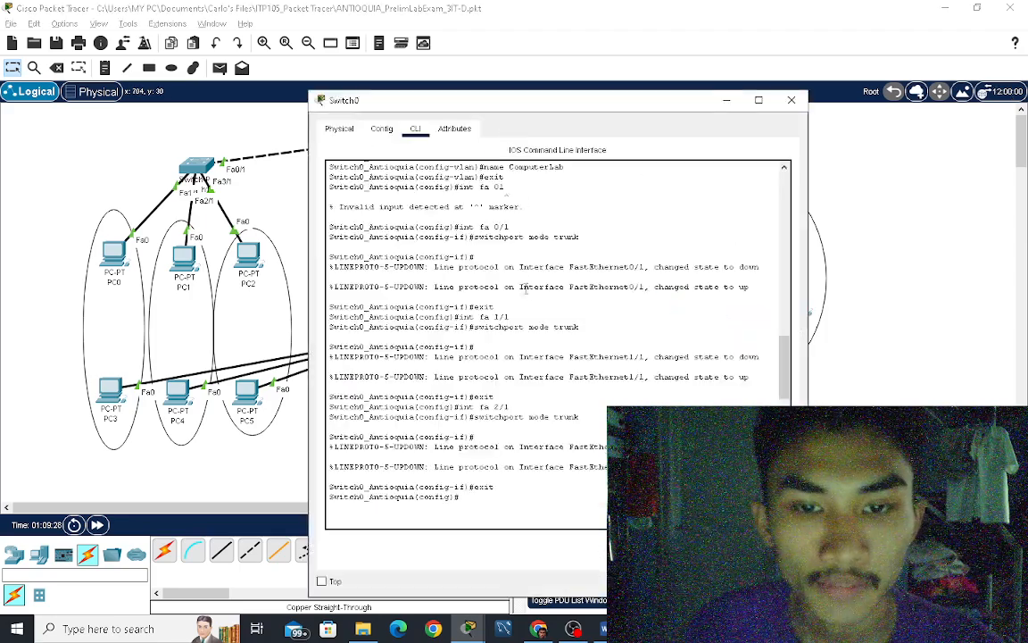
scroll(549, 309, "up", 6)
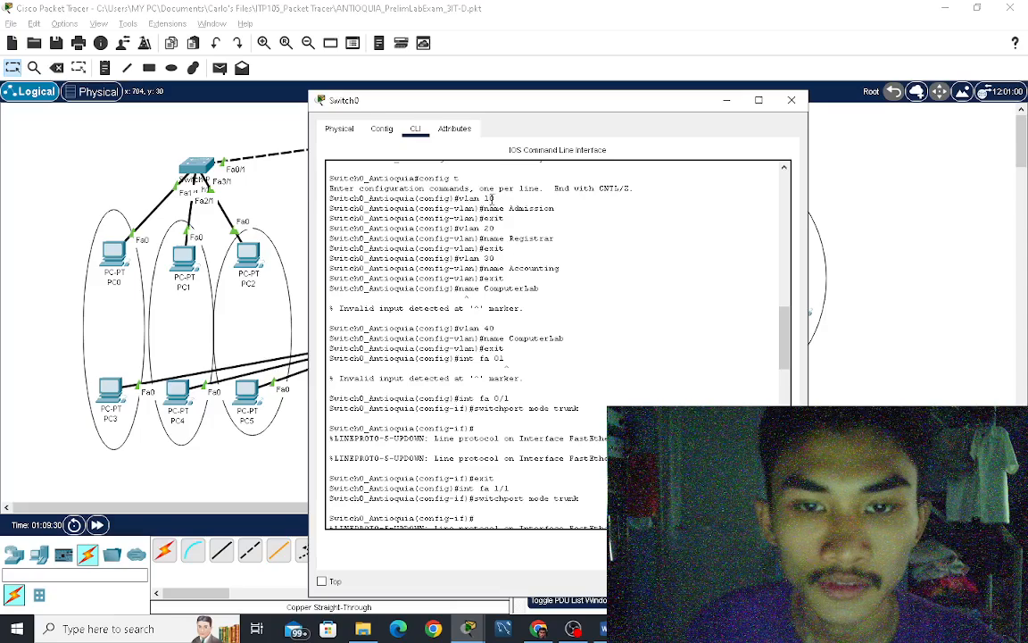
left_click_drag(509, 210, 585, 224)
left_click(586, 234)
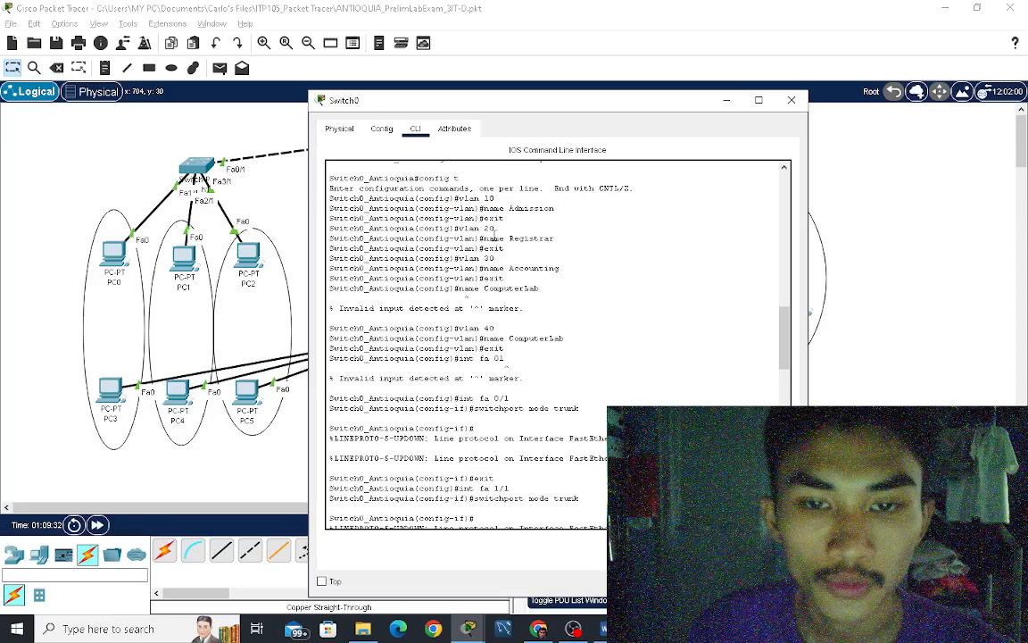
left_click_drag(507, 238, 586, 241)
left_click(593, 253)
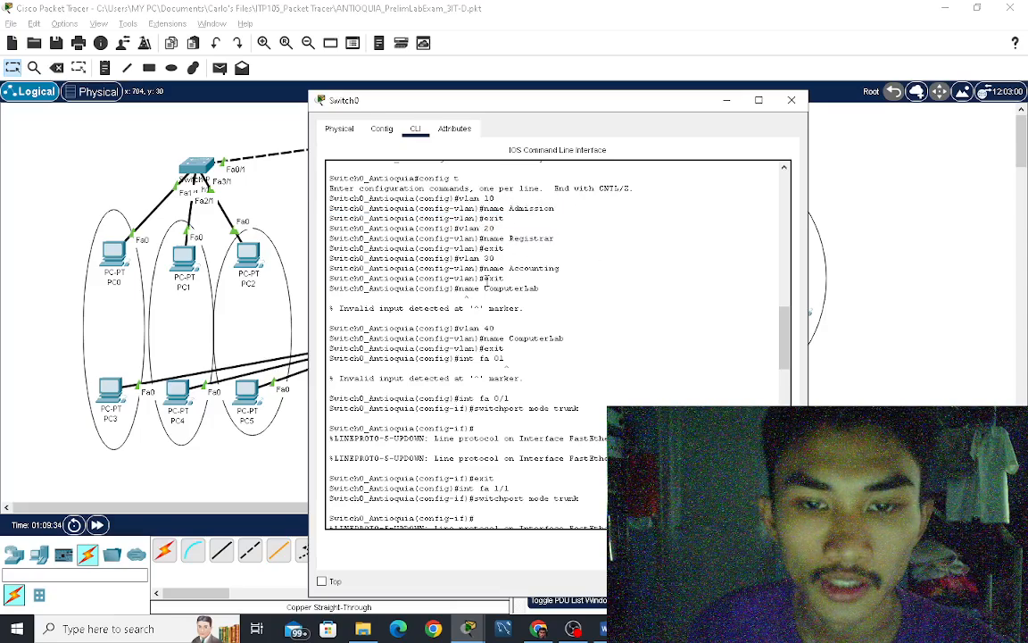
left_click_drag(510, 268, 561, 268)
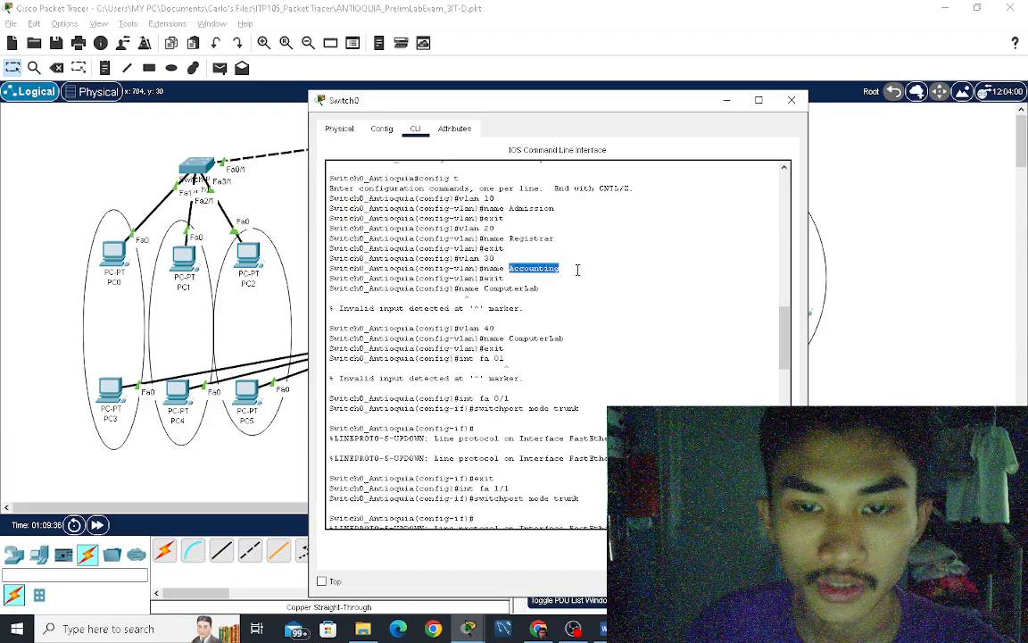
left_click(511, 268)
scroll(500, 277, "down", 2)
left_click_drag(508, 295, 564, 296)
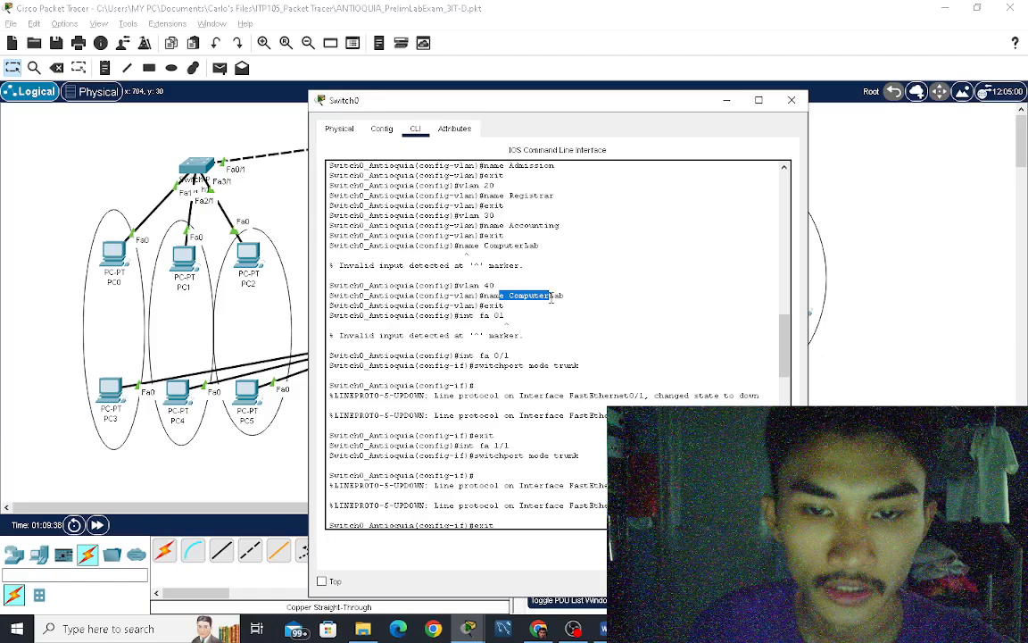
left_click(613, 289)
left_click(727, 100)
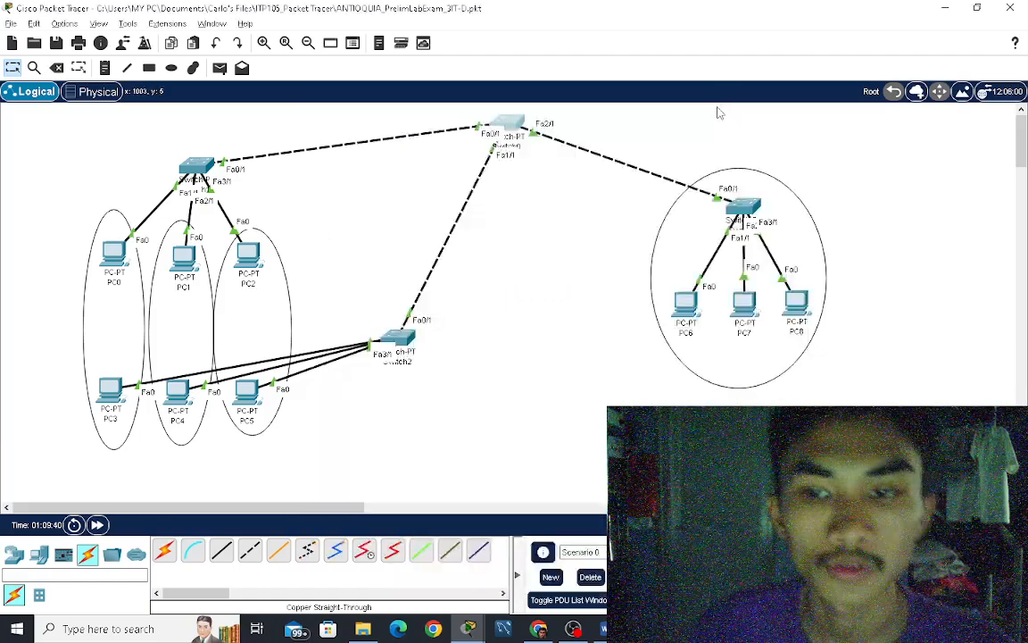
Send simple PDUs from PC0 to PC3 and from PC1 to PC4 to test connectivity within their VLANs.
left_click(220, 68)
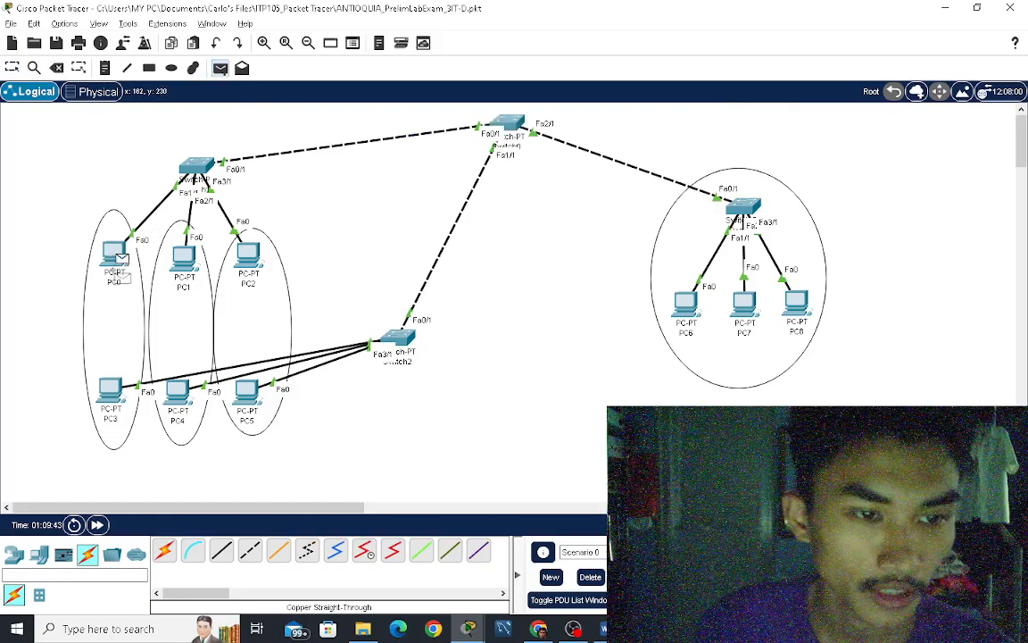
left_click(118, 257)
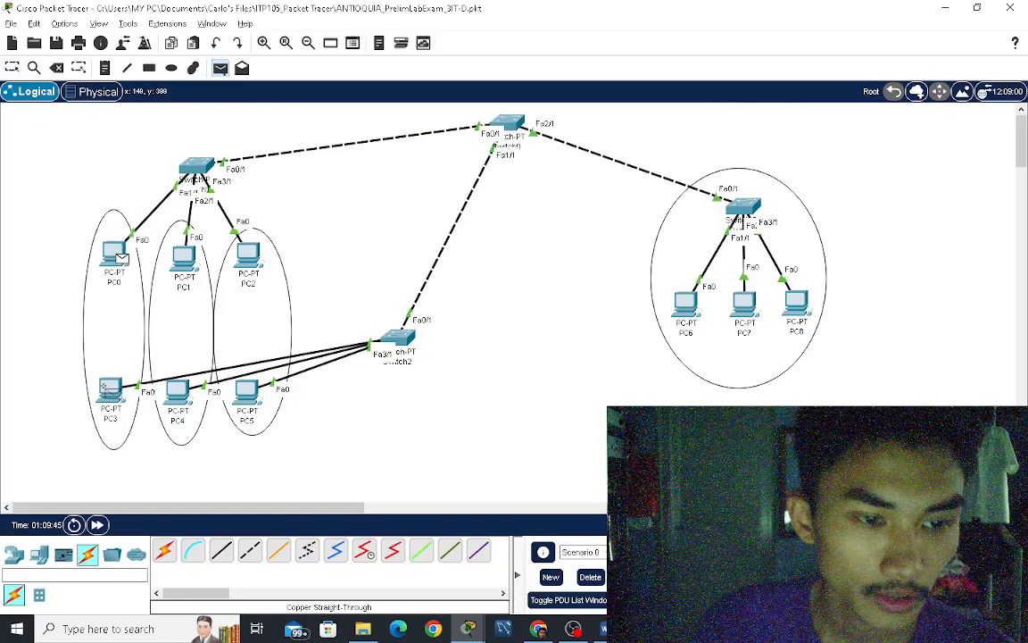
left_click(107, 389)
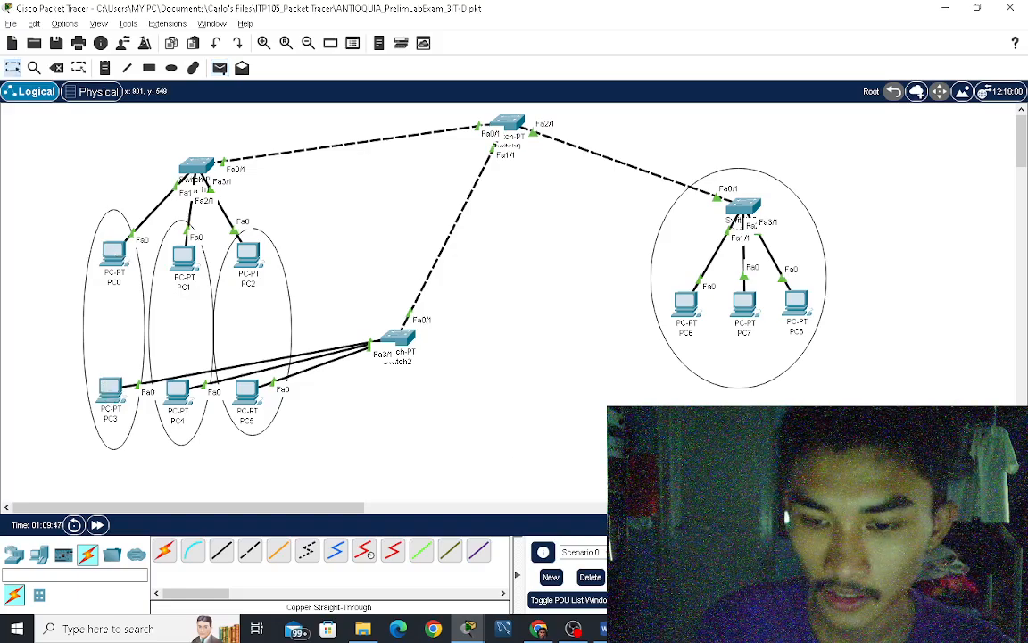
left_click(219, 68)
left_click(190, 261)
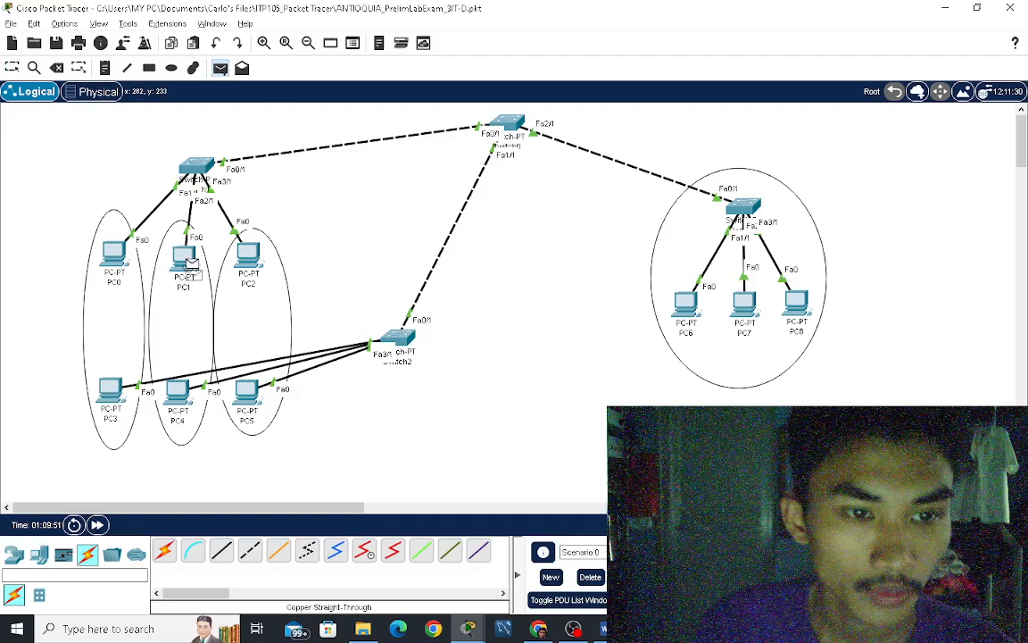
left_click(185, 392)
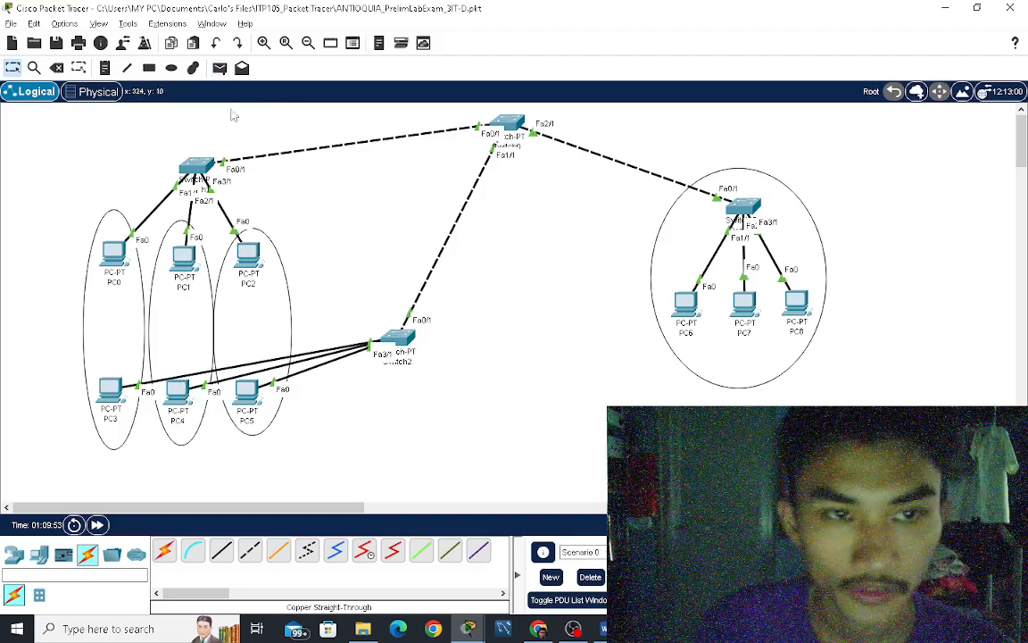
Send simple PDUs from PC2 to PC5 and from PC6 to PC8 to test connectivity within their VLANs.
left_click(220, 68)
left_click(249, 255)
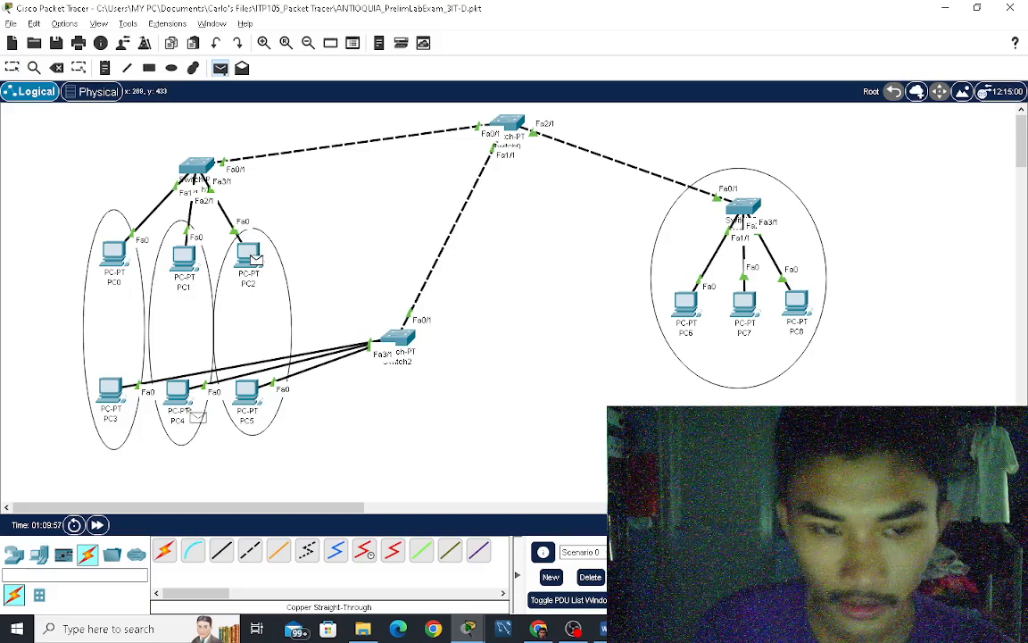
left_click(246, 397)
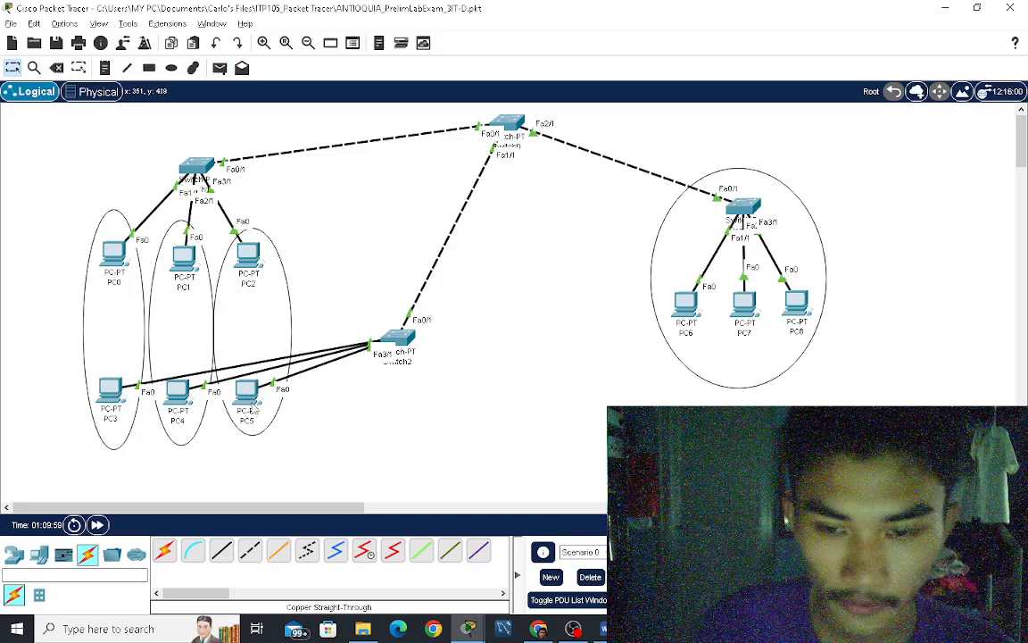
left_click(220, 67)
left_click(688, 298)
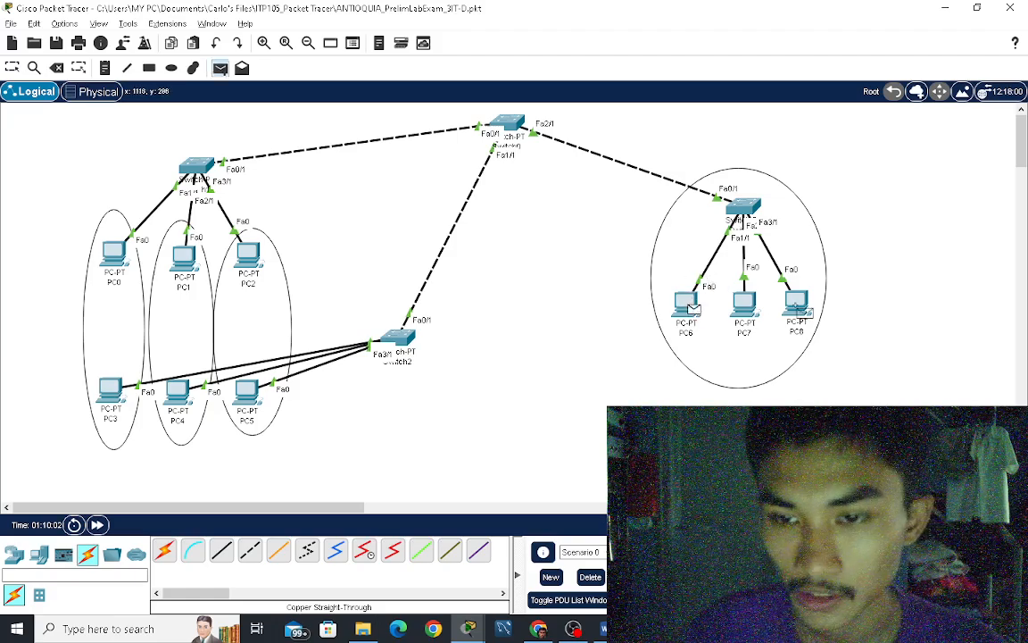
left_click(801, 310)
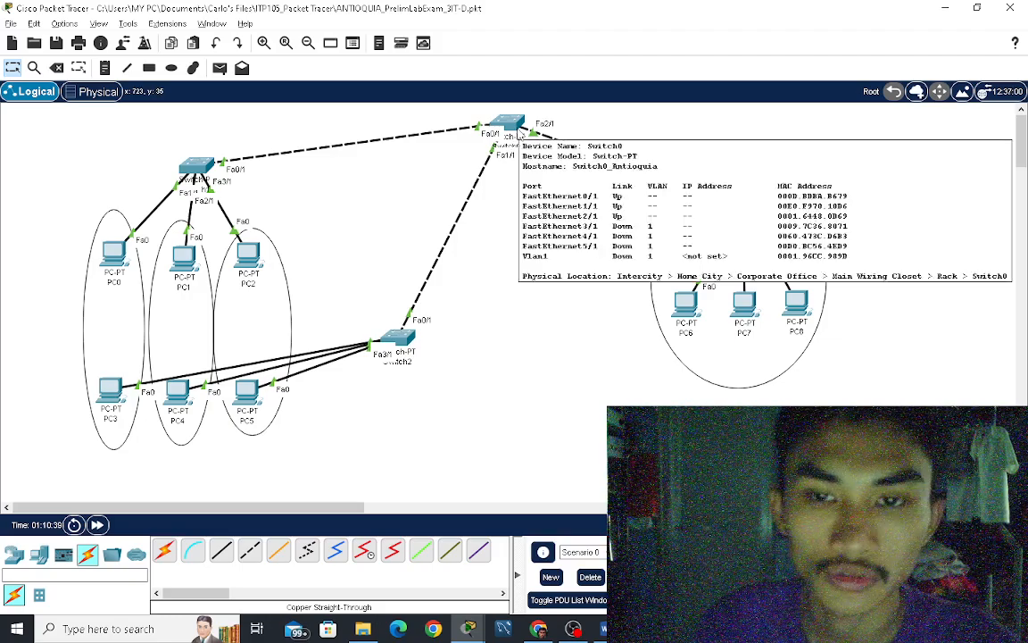
left_click(518, 133)
left_click(727, 105)
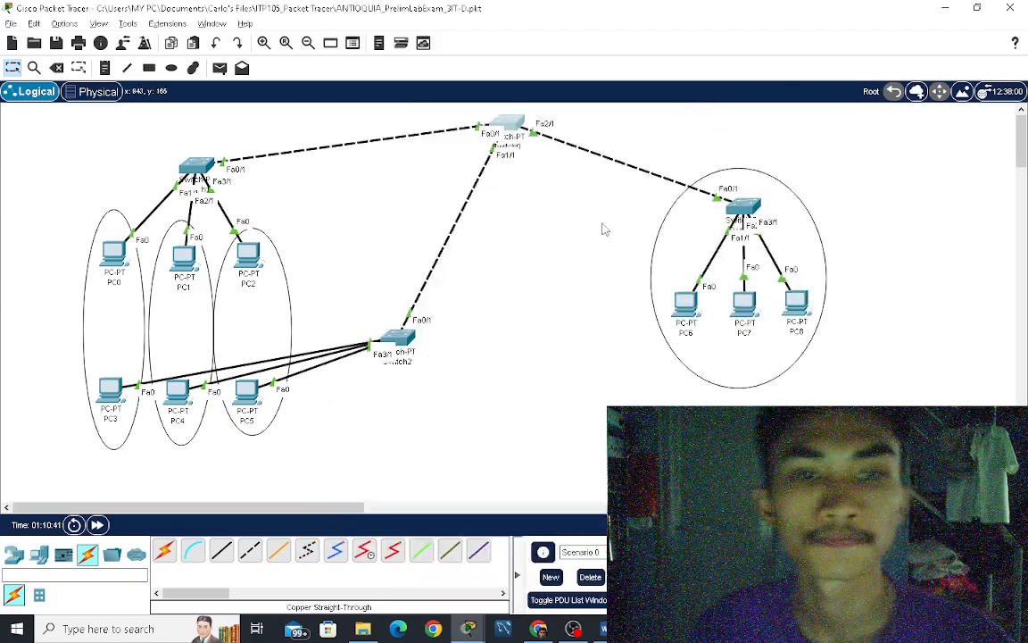